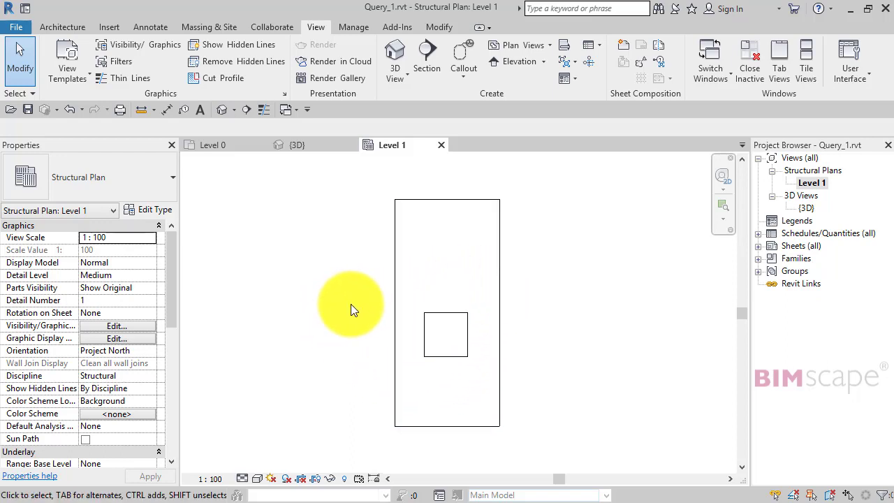
Check the slab in the 3D view, then return to the Level 1 floor plan
middle_drag(351, 309, 357, 314)
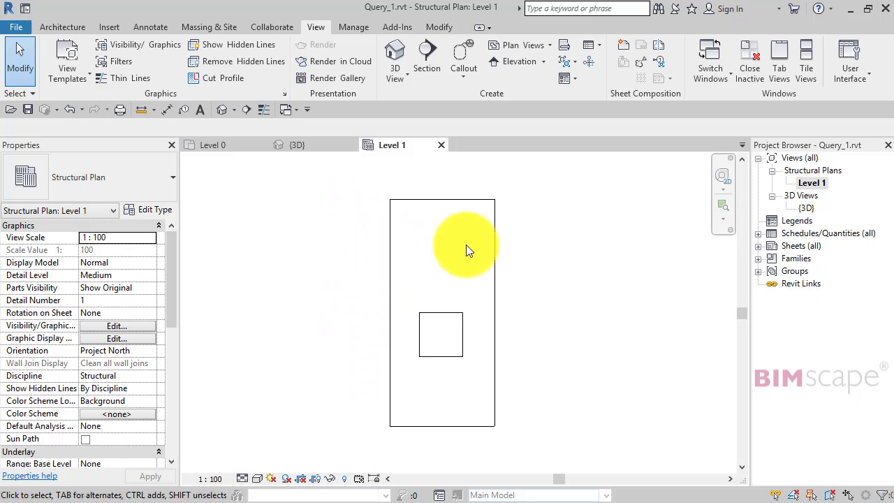
double_click(806, 207)
middle_drag(627, 384, 618, 389)
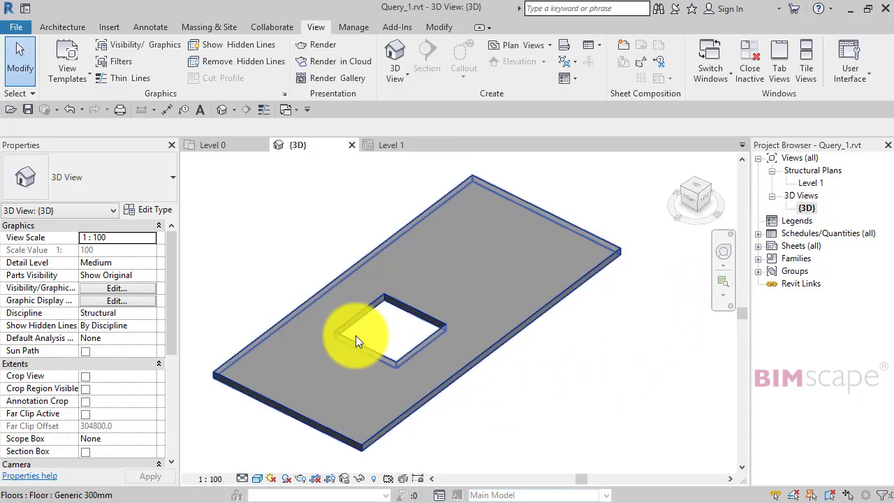
double_click(809, 182)
middle_drag(504, 275, 506, 277)
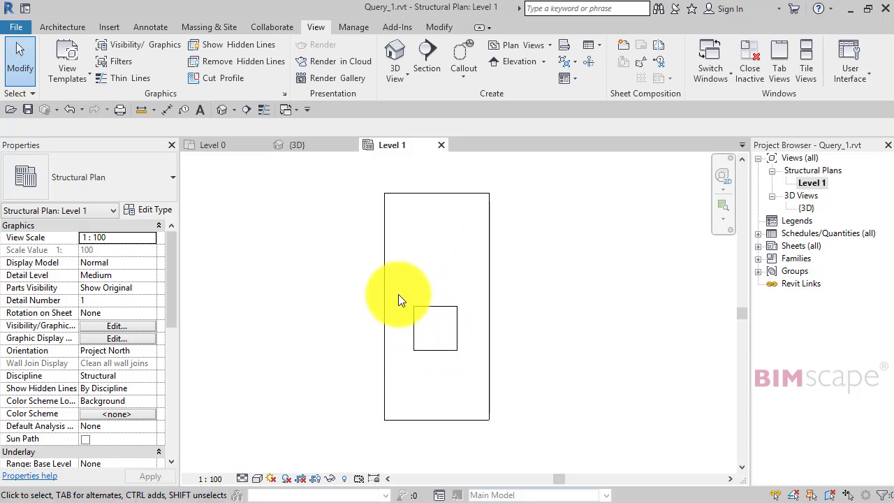
Select the floor slab and open its boundary sketch, finishing it without changes
click(487, 292)
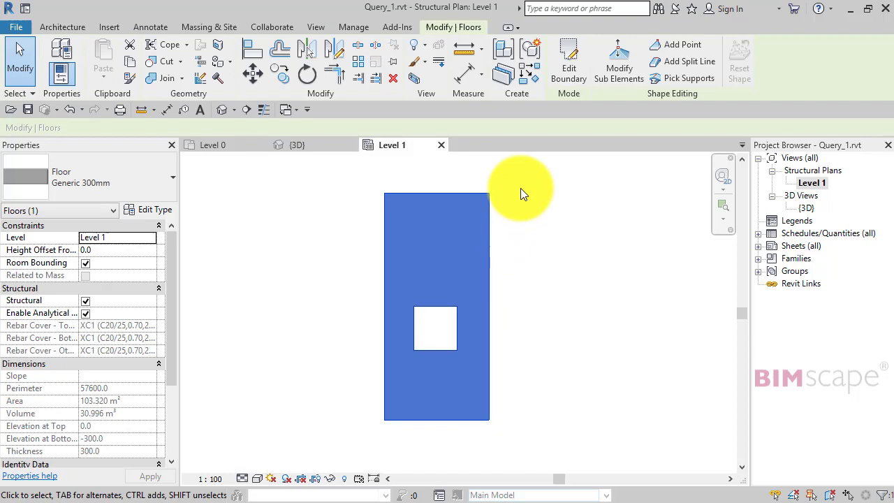
click(568, 51)
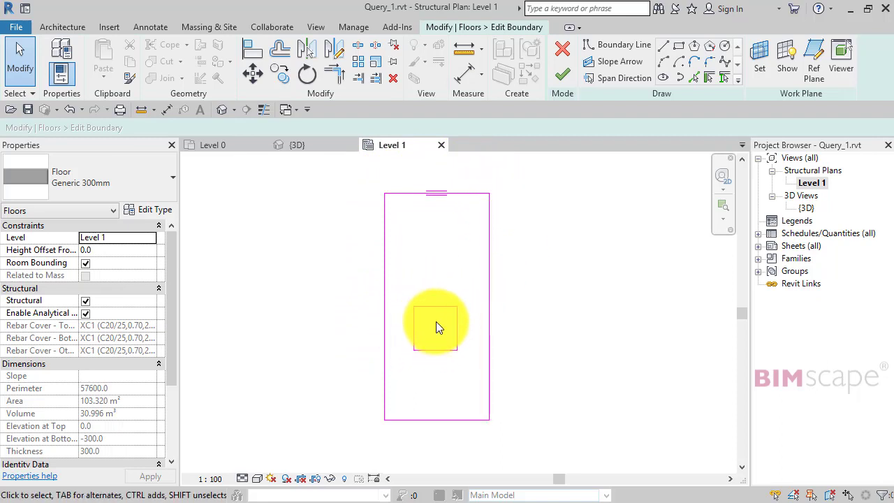
click(564, 78)
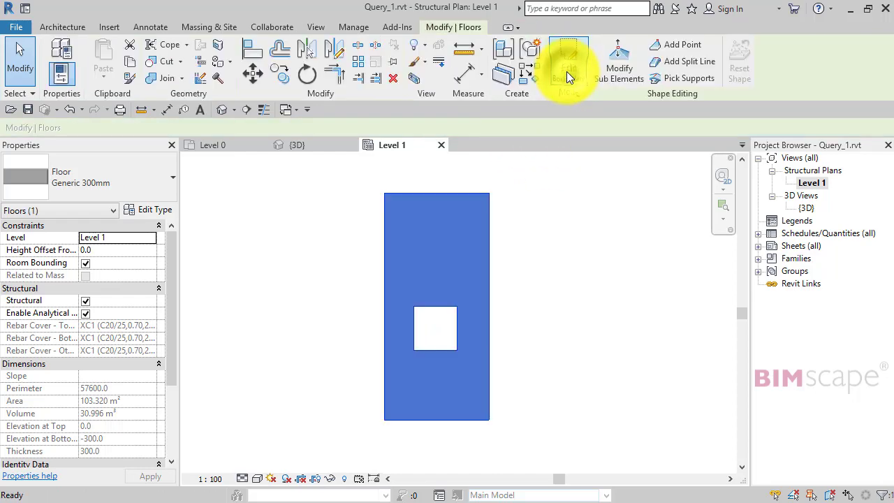
mouse_move(556, 283)
middle_down()
mouse_move(558, 301)
mouse_move(556, 290)
middle_up()
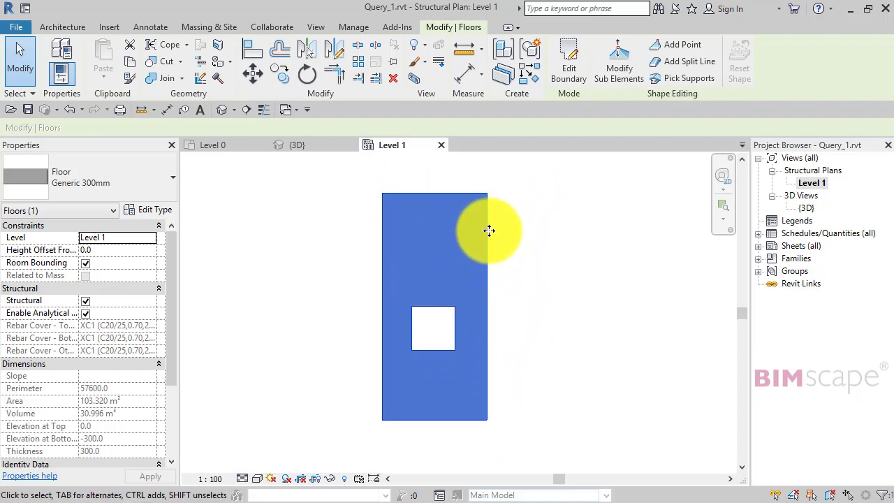
Enter slab shape editing and raise the top-right corner point to elevation 100
click(619, 61)
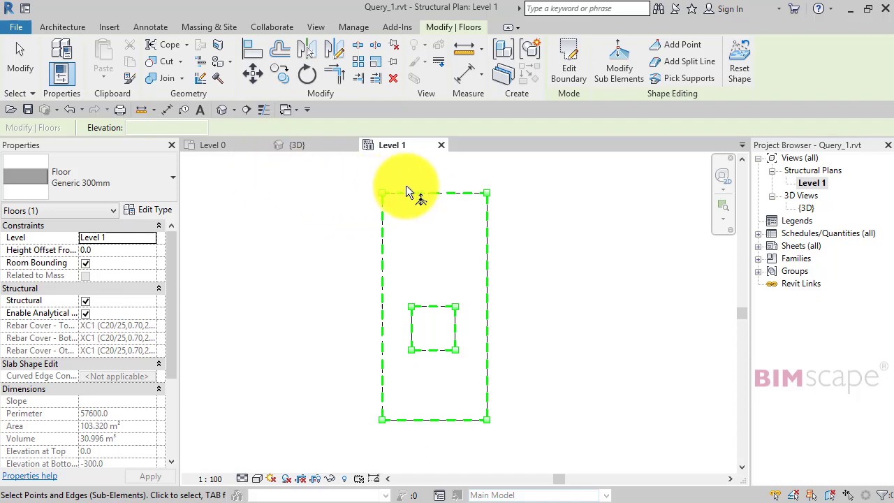
click(381, 195)
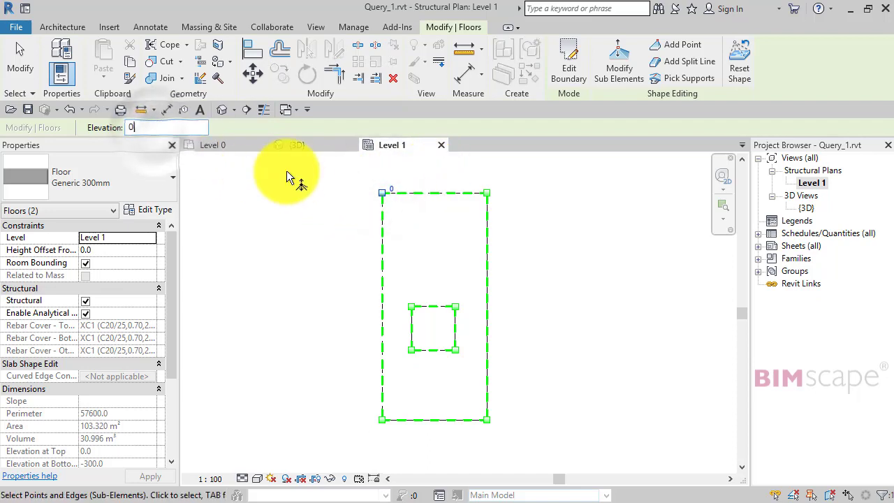
click(488, 194)
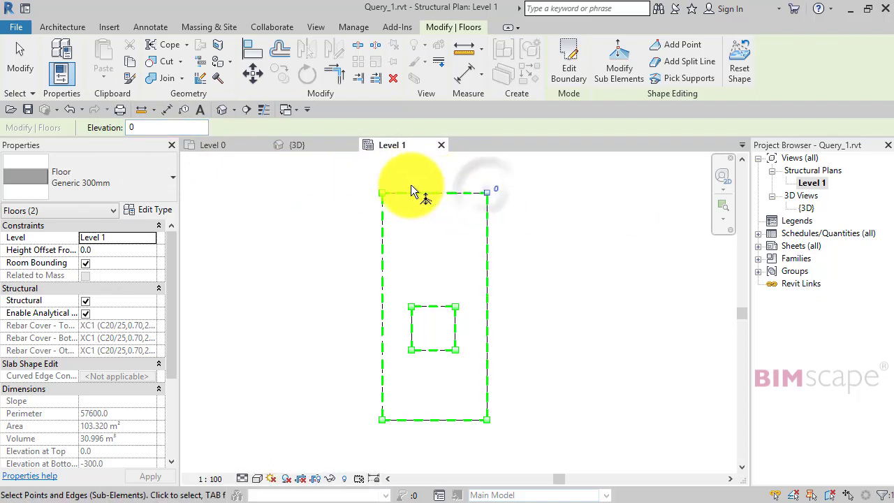
click(146, 128)
text(1)
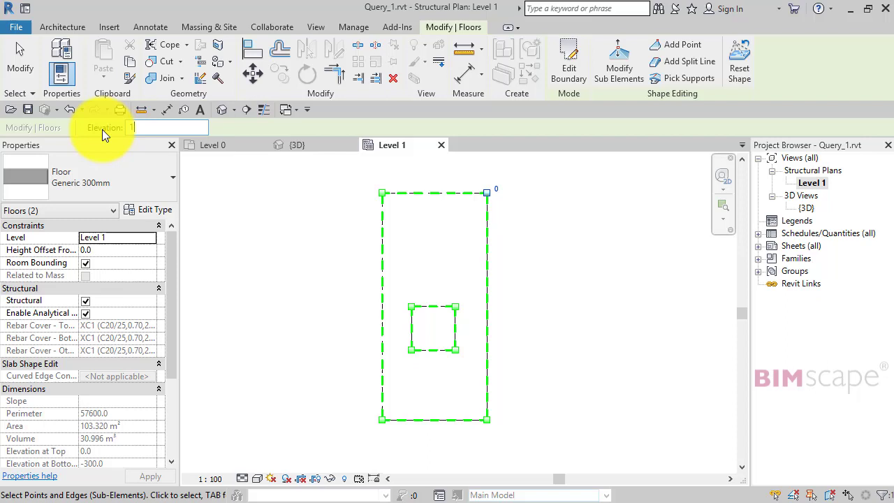
text(00)
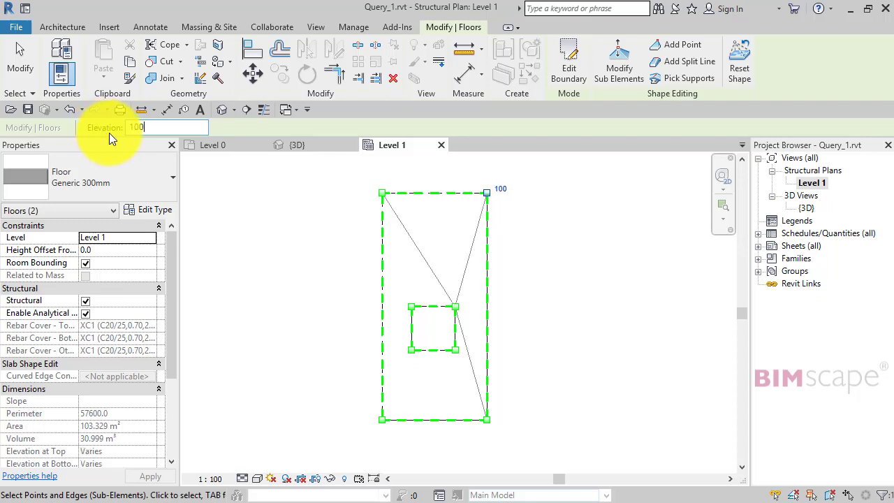
Set the bottom-right corner to elevation 200 and the bottom-left corner to 300
click(487, 420)
click(154, 127)
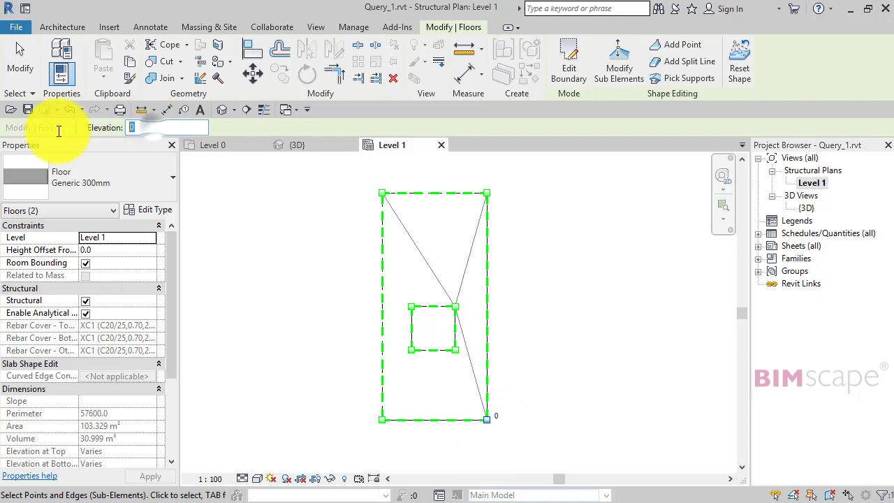
text(200)
key(Return)
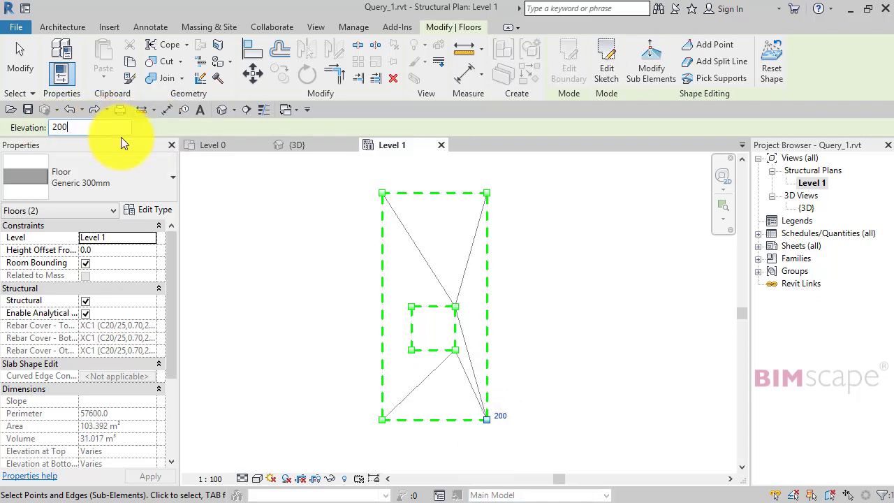
click(381, 418)
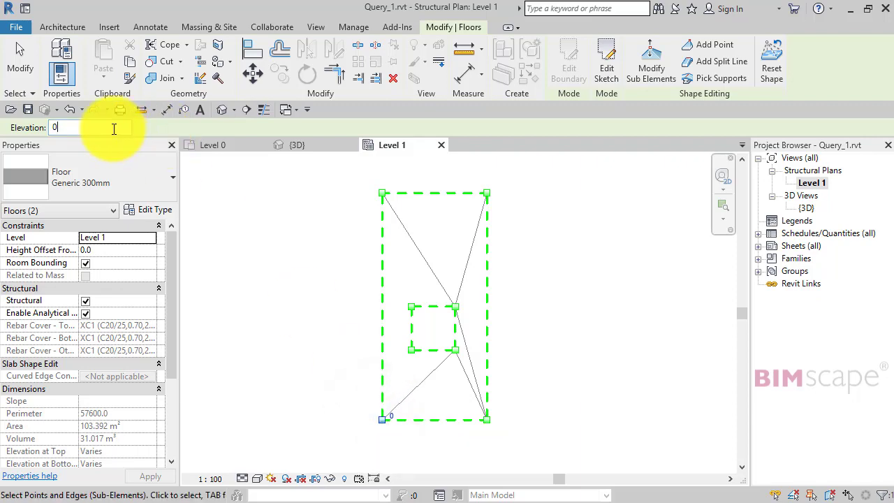
click(112, 129)
key(BackSpace)
click(289, 324)
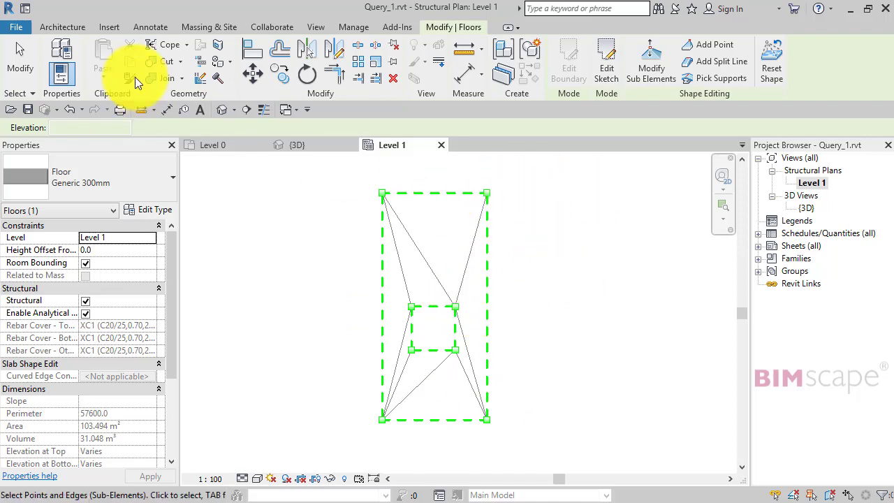
Exit shape editing and orbit the {3D} view to inspect the slab's sloped faces
click(22, 65)
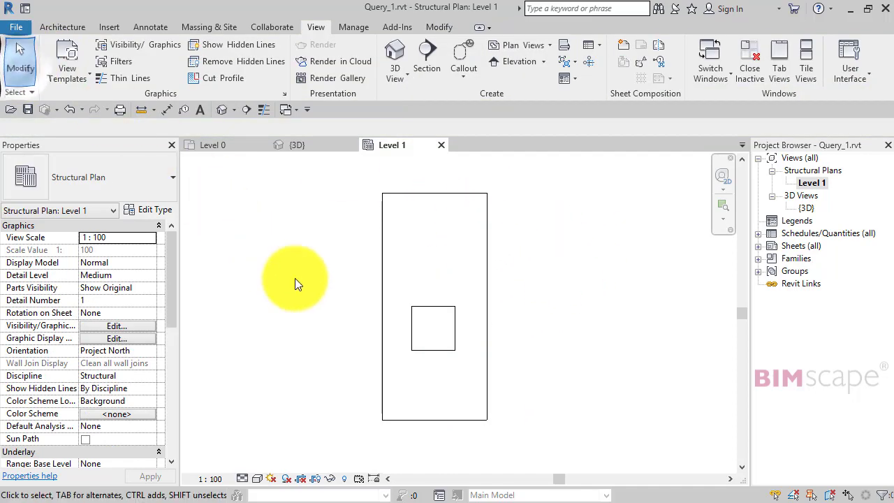
double_click(807, 209)
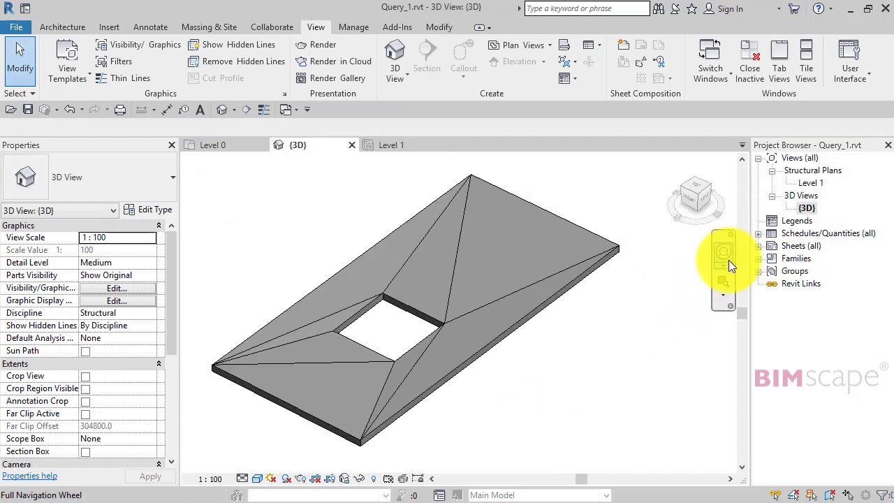
click(724, 252)
mouse_move(656, 321)
mouse_down()
mouse_move(644, 282)
mouse_move(690, 325)
mouse_move(665, 314)
mouse_move(669, 304)
mouse_move(647, 285)
mouse_move(681, 316)
mouse_move(667, 319)
mouse_up()
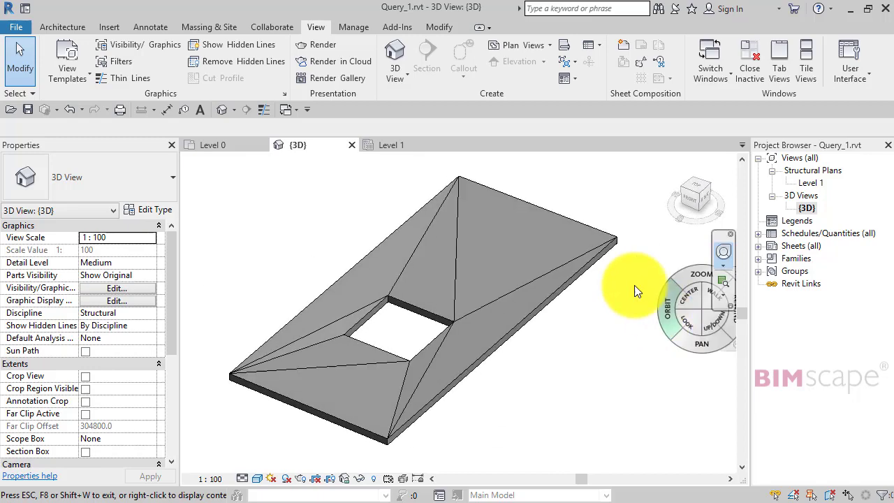
key(Escape)
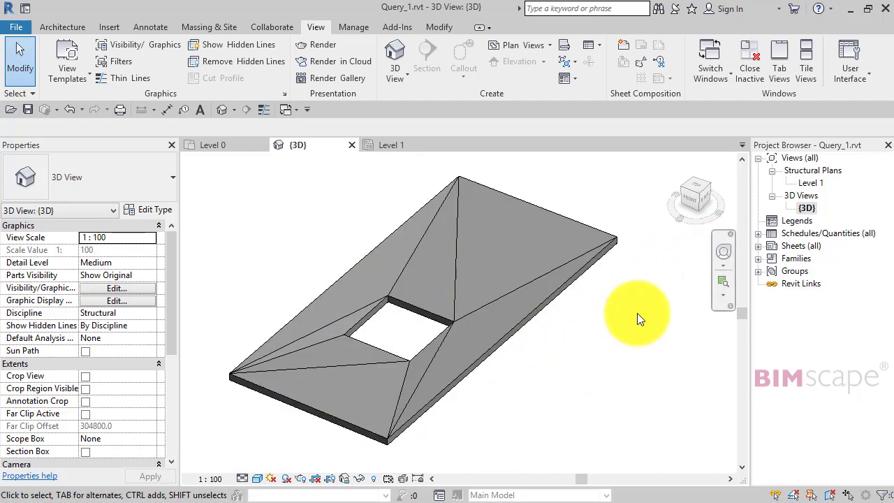
Place a spot elevation at the slab's top-left corner and set the plan scale to 1:200
double_click(809, 183)
middle_drag(633, 297, 623, 295)
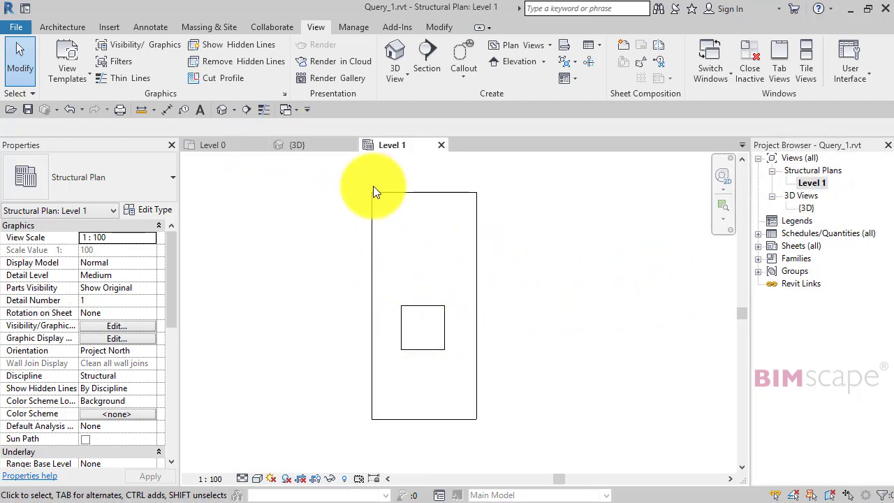
click(151, 26)
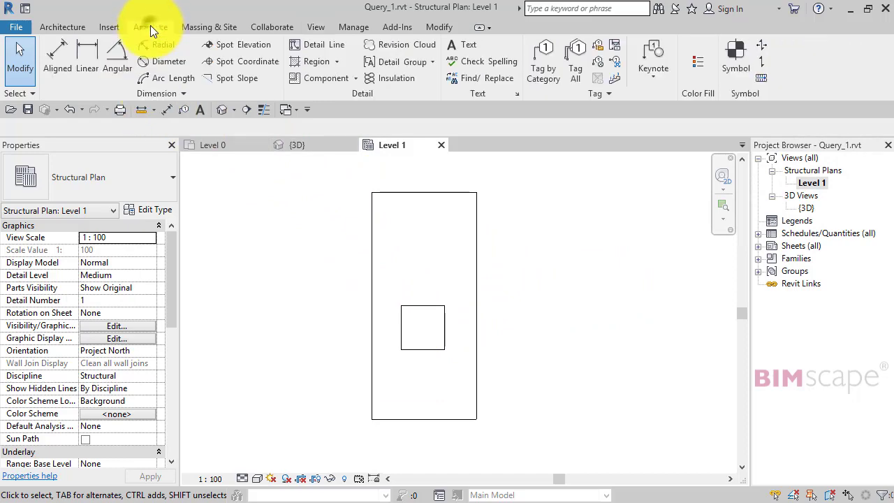
click(229, 44)
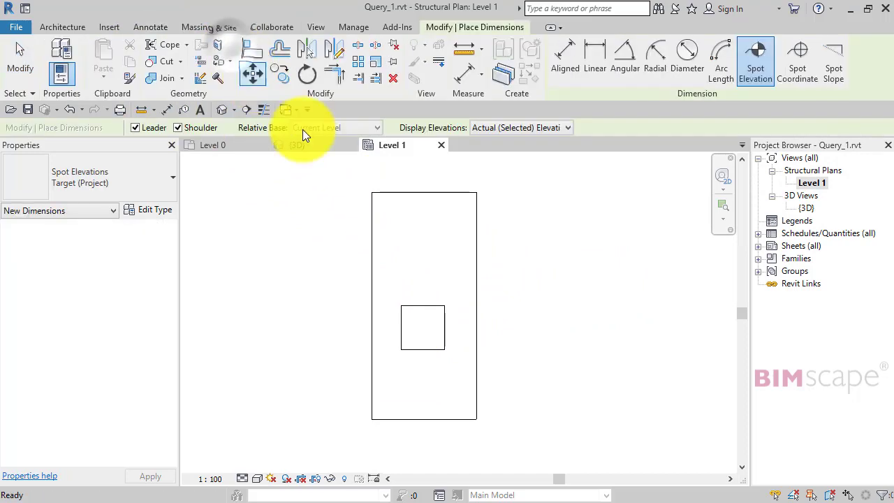
click(352, 183)
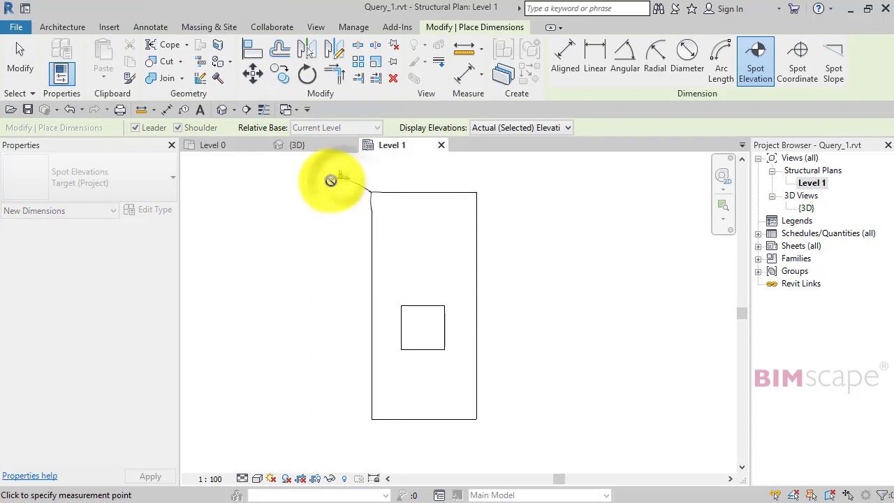
click(332, 180)
click(211, 479)
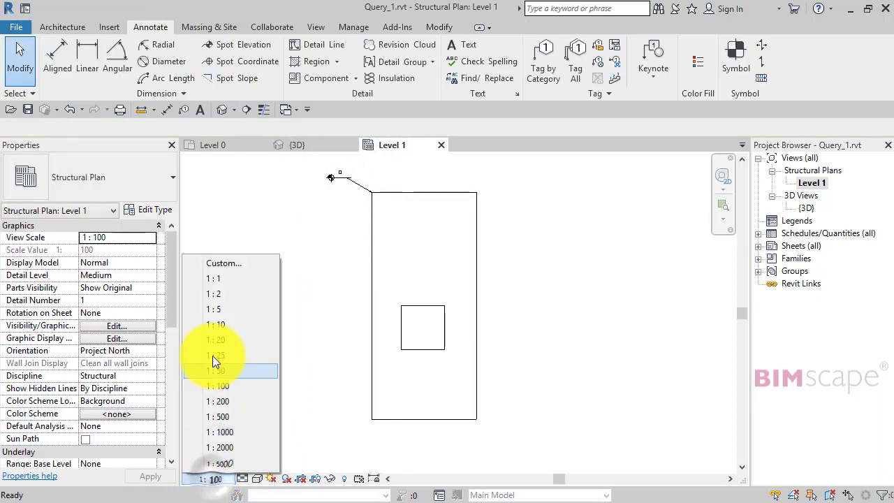
click(226, 401)
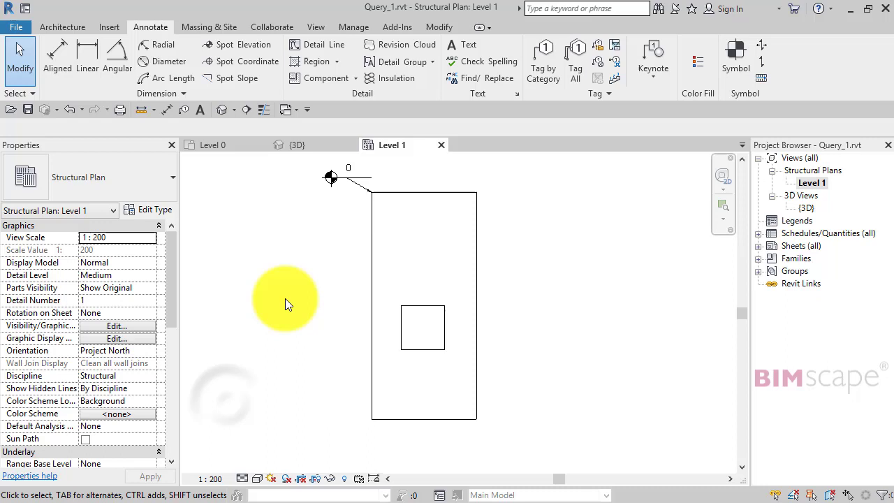
middle_drag(285, 298, 272, 315)
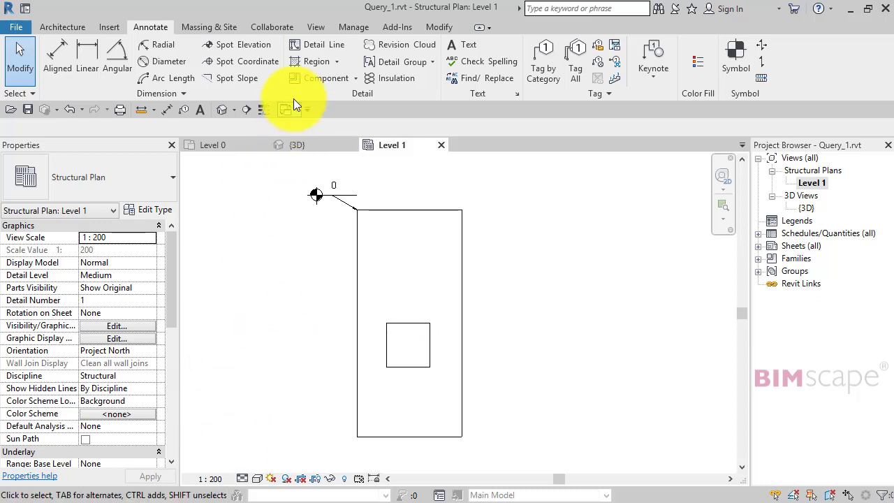
Add spot elevations 100, 200 and 300 at the top-right, bottom-right and bottom-left slab corners
click(248, 47)
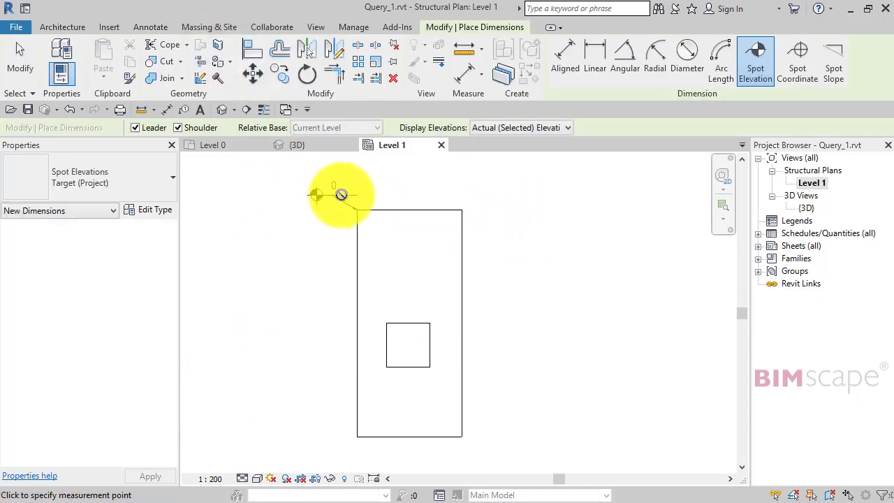
click(461, 209)
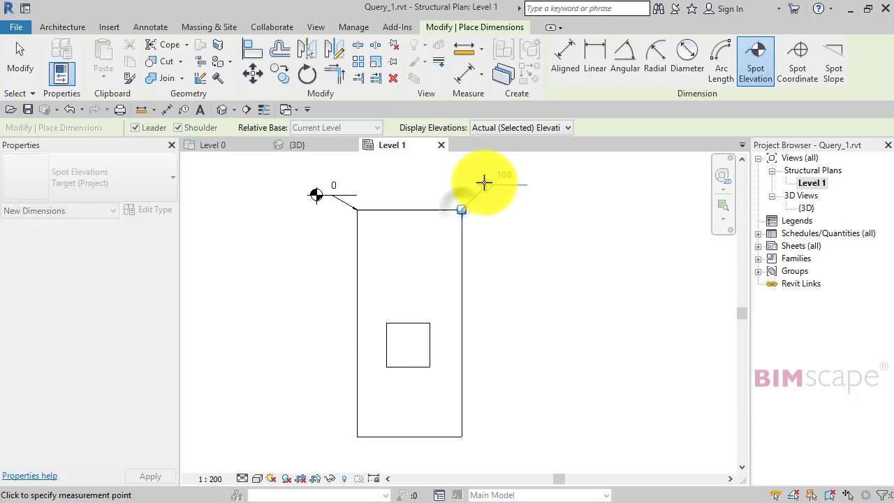
click(487, 184)
click(519, 184)
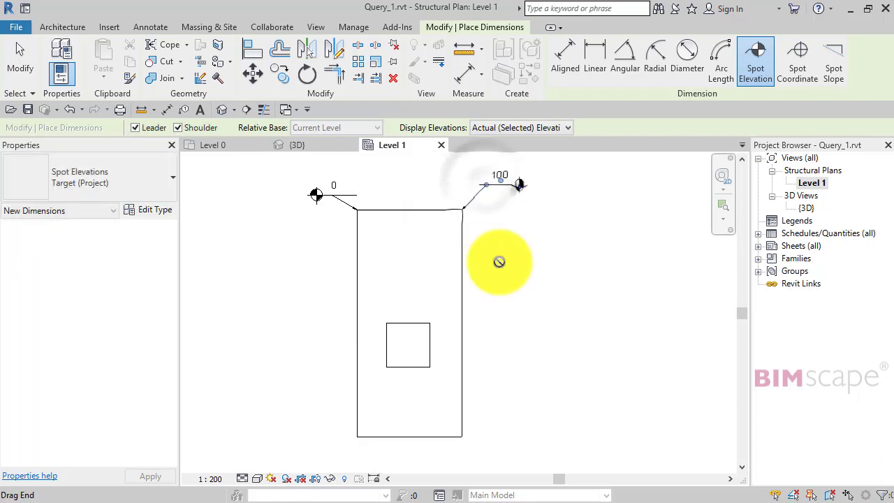
click(461, 436)
click(525, 436)
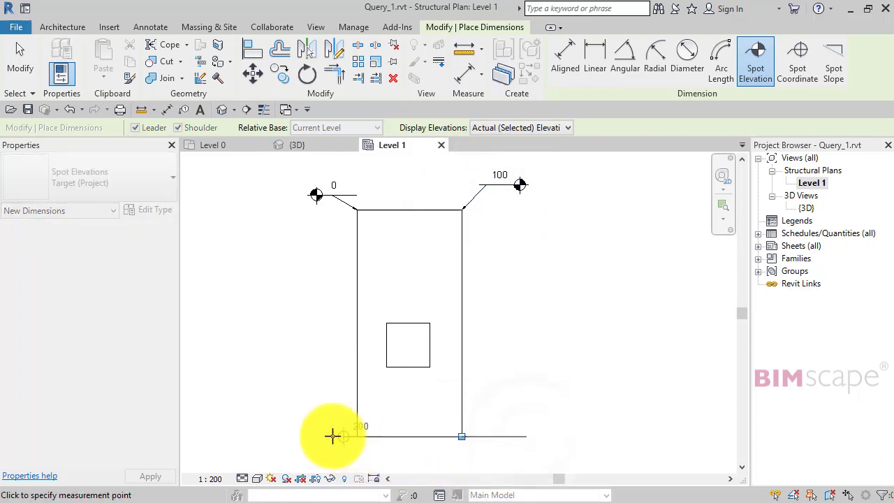
click(558, 403)
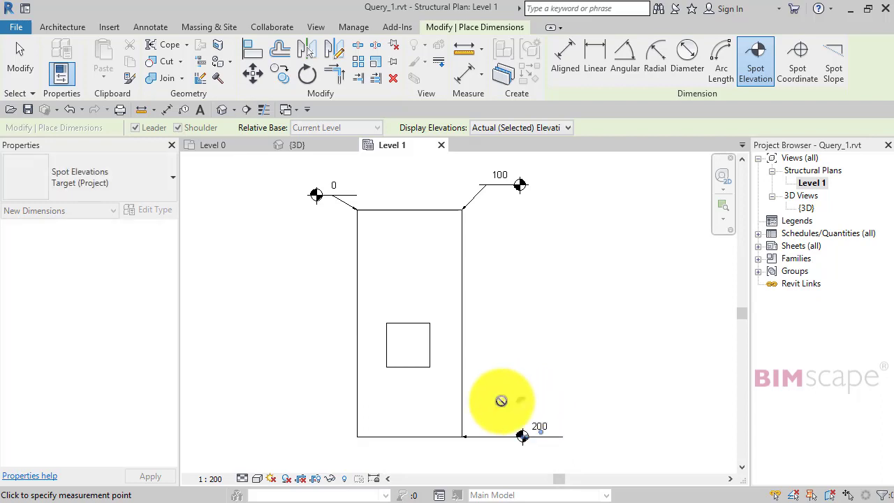
click(356, 436)
click(291, 436)
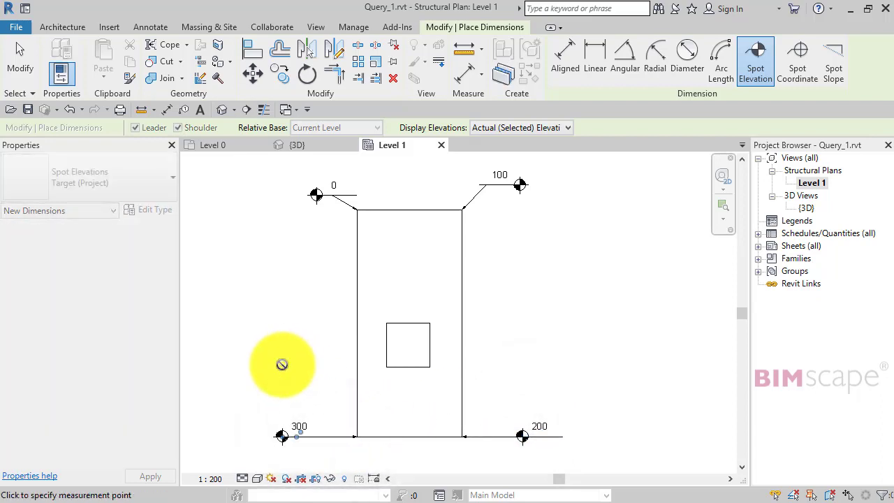
click(283, 363)
Add 0 spot elevations at both upper corners of the opening
click(386, 323)
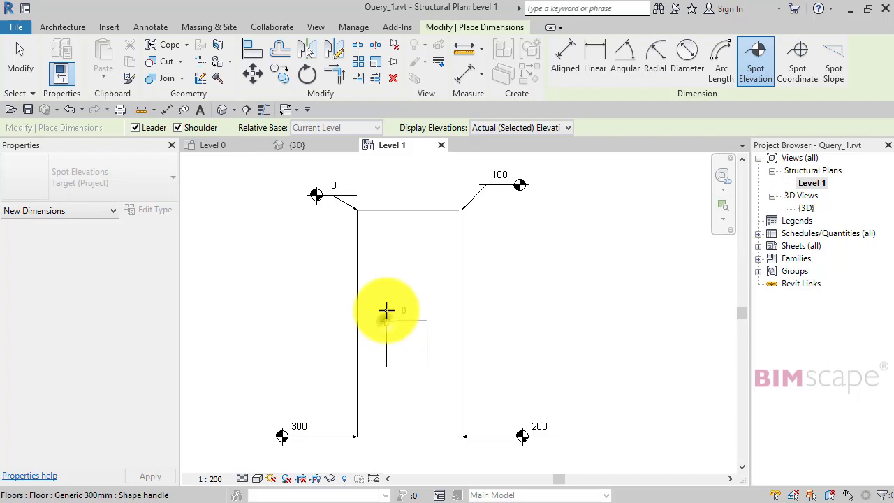
click(378, 305)
click(328, 310)
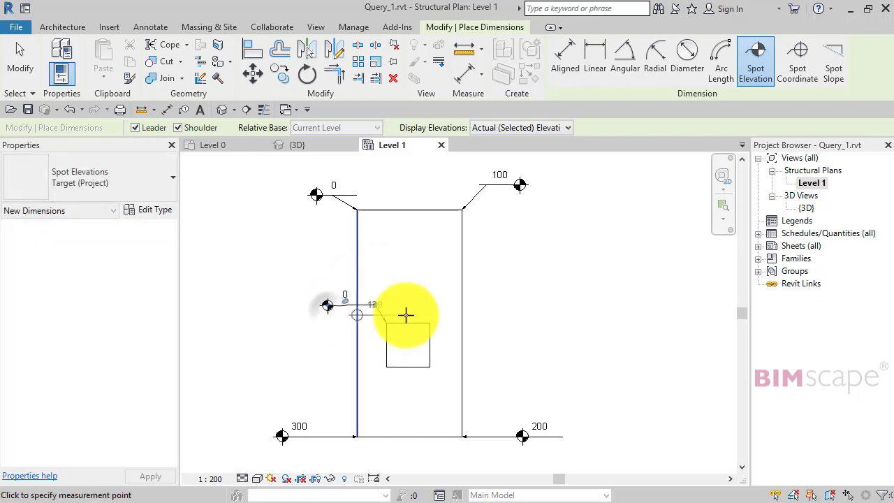
click(429, 323)
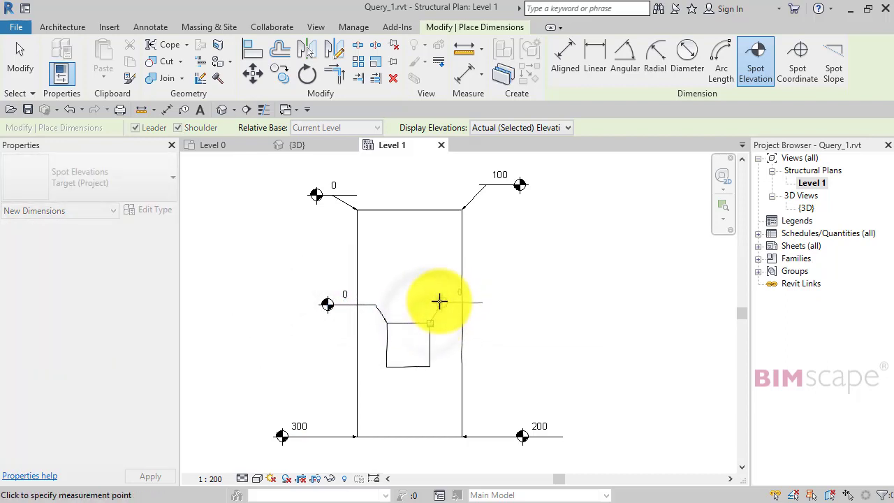
click(441, 302)
click(496, 302)
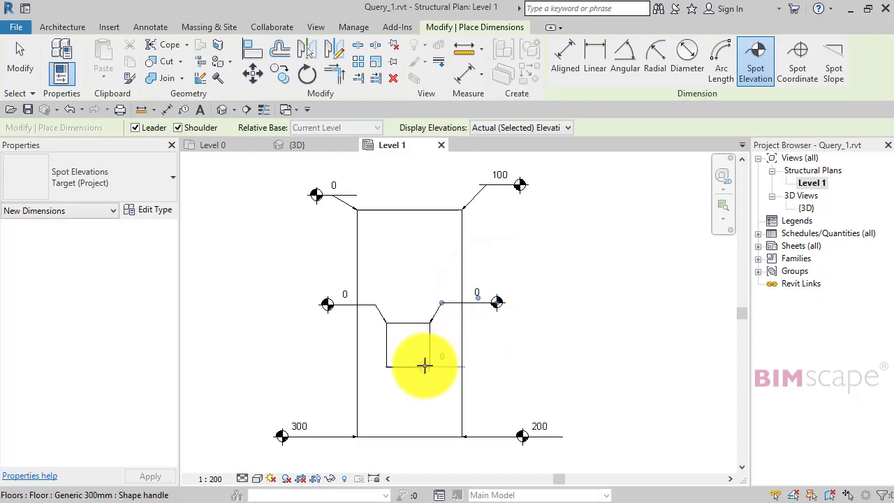
key(Escape)
key(Escape)
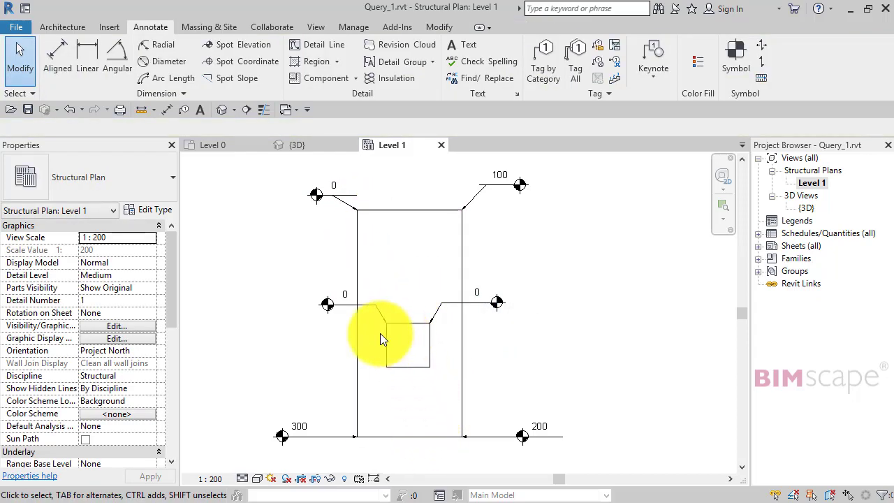
click(429, 356)
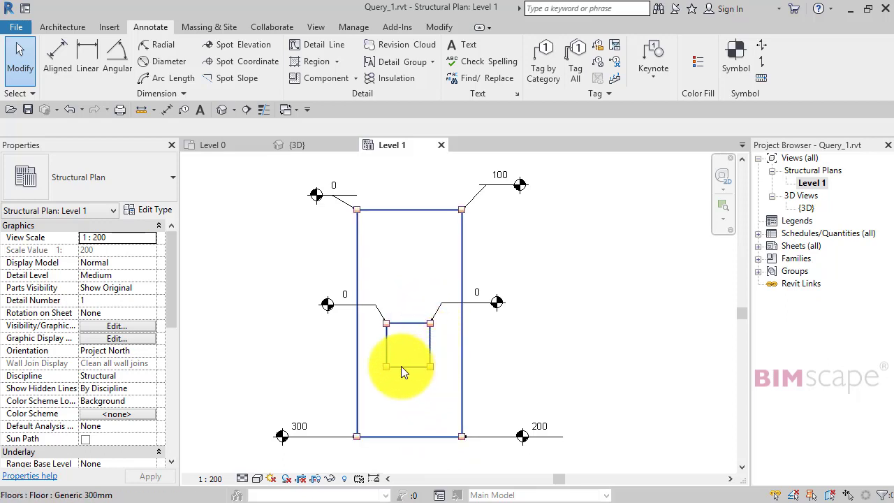
click(399, 361)
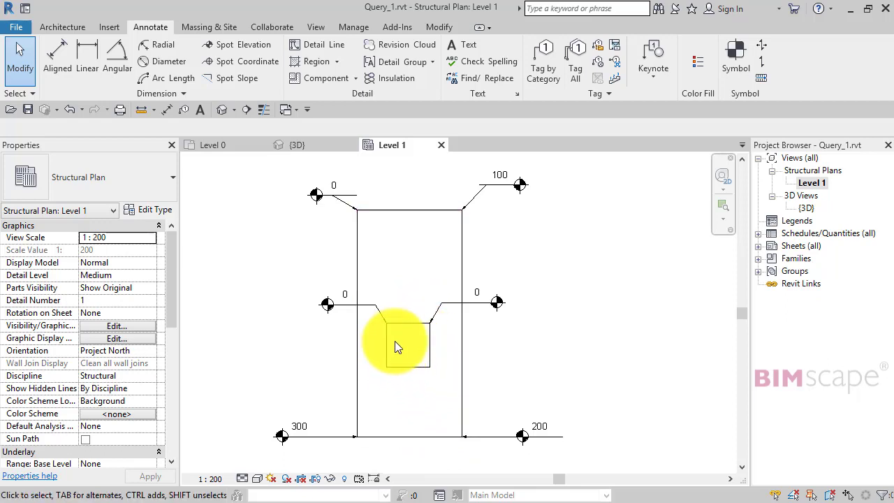
middle_drag(423, 346, 412, 337)
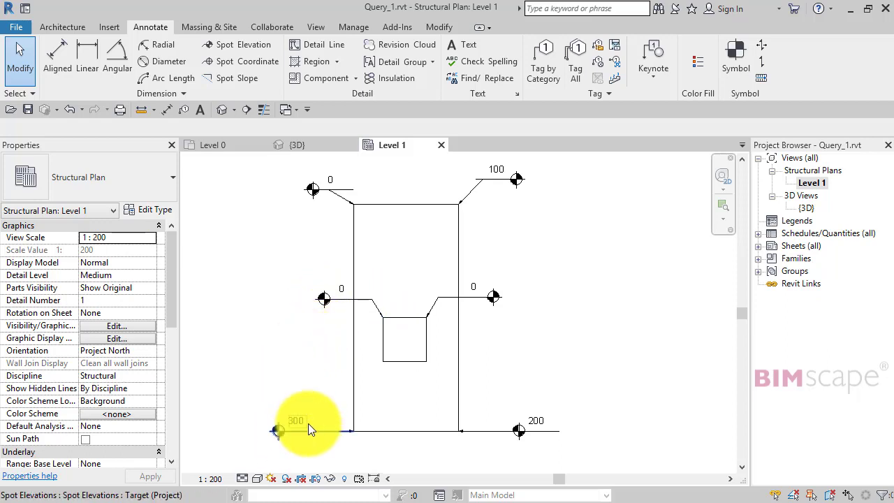
middle_drag(384, 361, 391, 357)
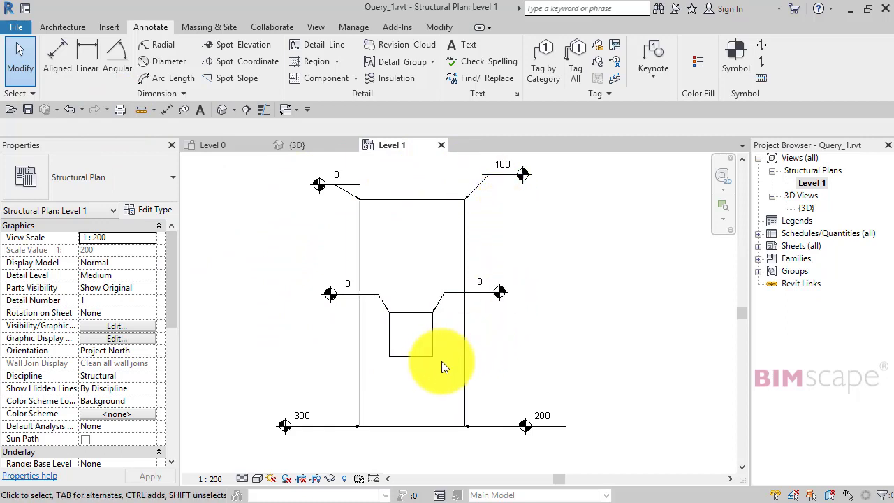
click(400, 358)
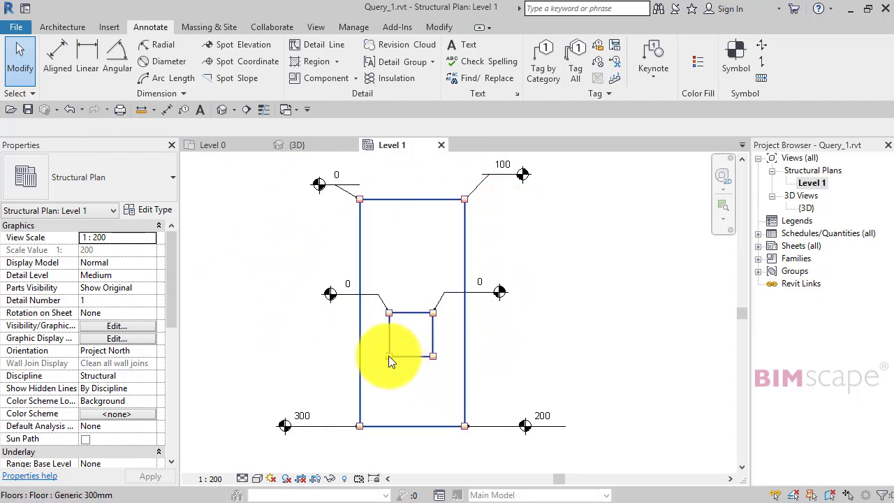
click(376, 317)
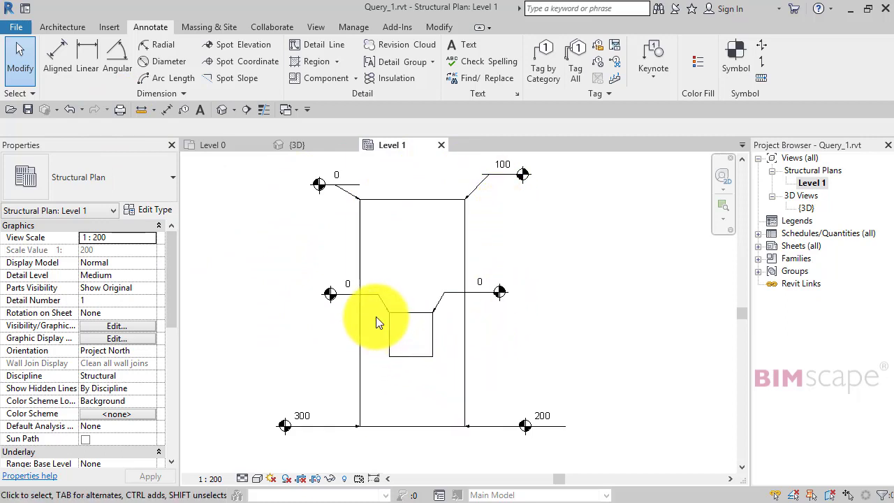
click(56, 28)
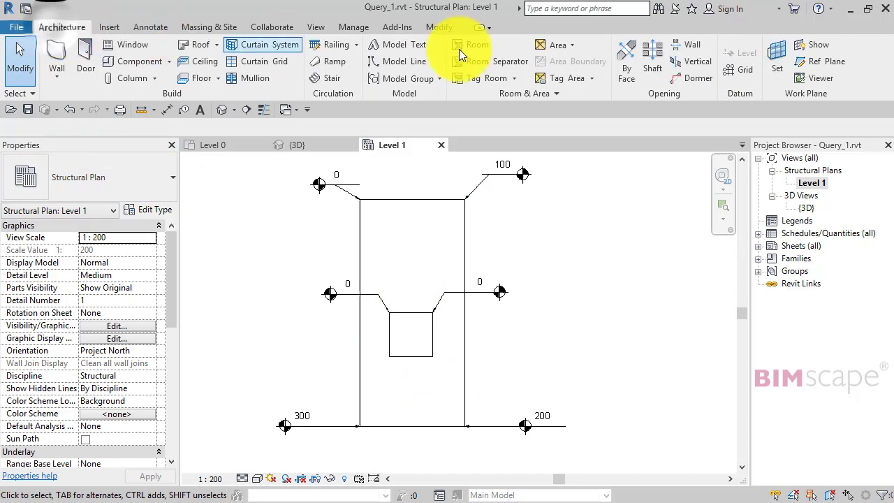
click(813, 54)
click(389, 356)
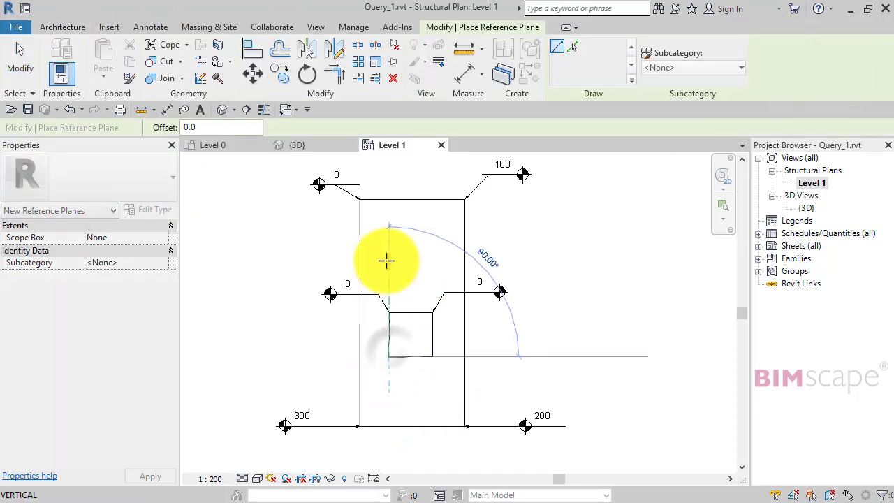
click(389, 261)
click(432, 356)
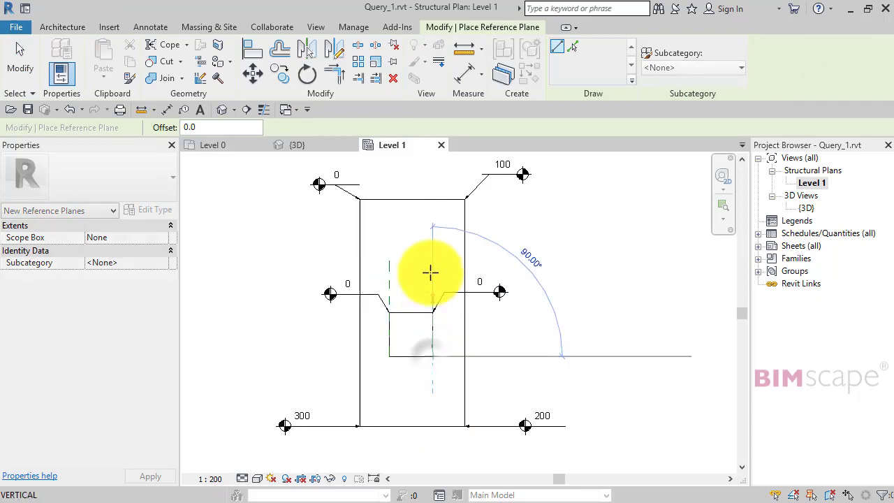
click(428, 254)
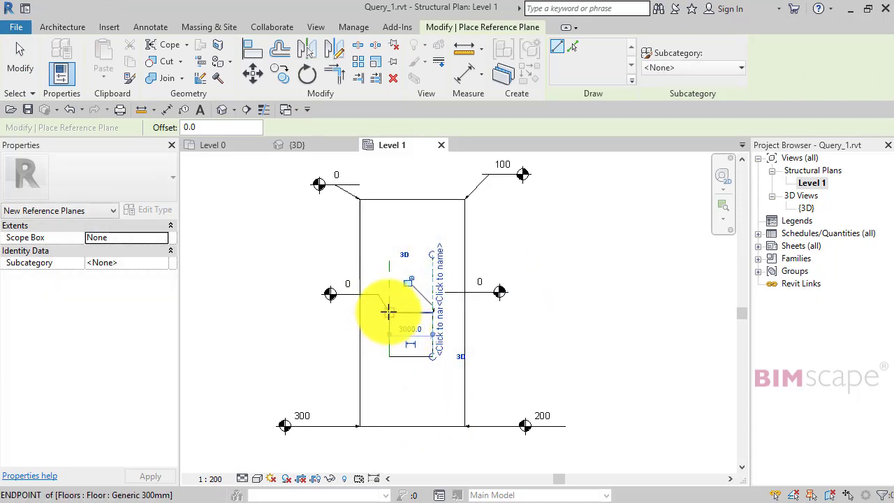
click(386, 313)
click(508, 309)
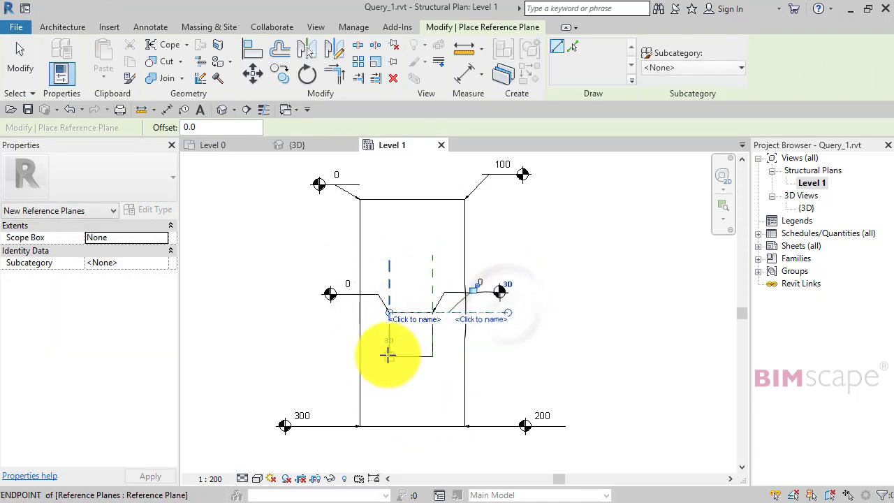
click(516, 356)
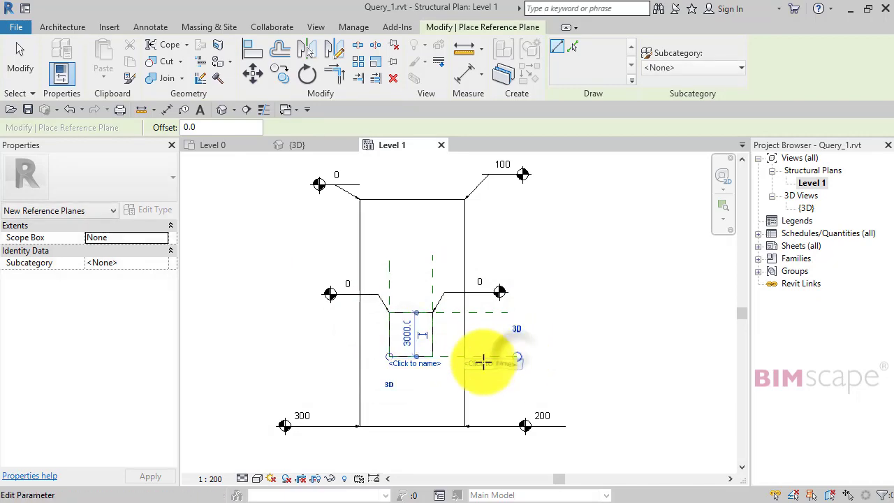
key(Escape)
key(Escape)
middle_drag(386, 373, 364, 366)
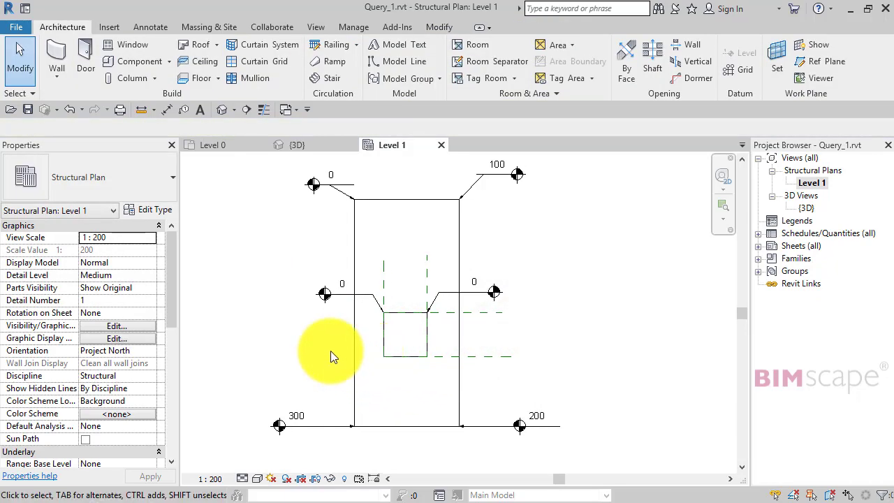
click(339, 293)
key(Delete)
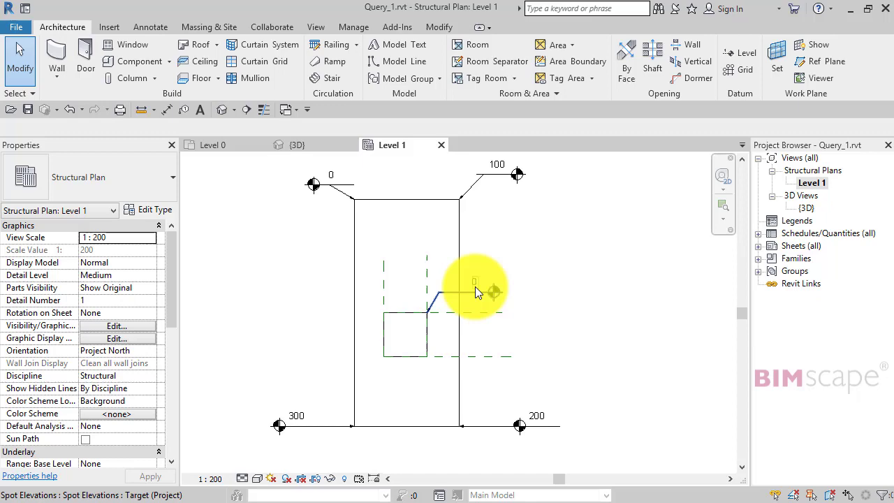
click(475, 293)
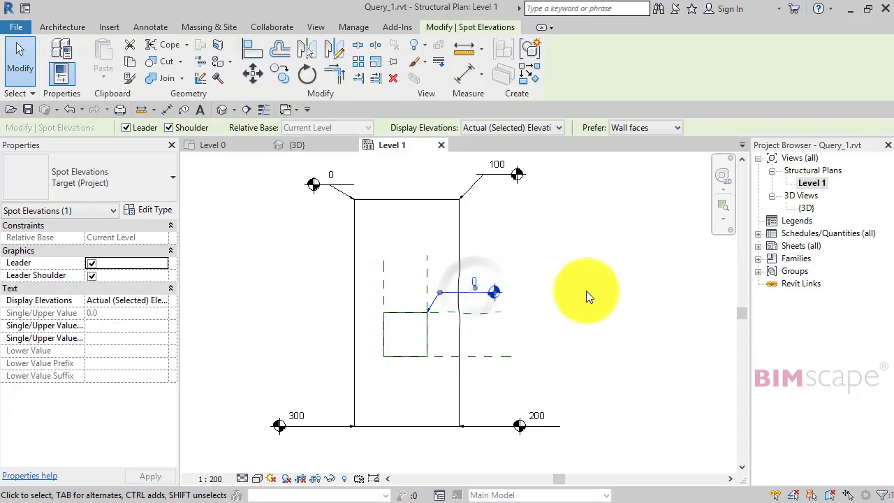
key(Delete)
middle_drag(552, 308, 560, 302)
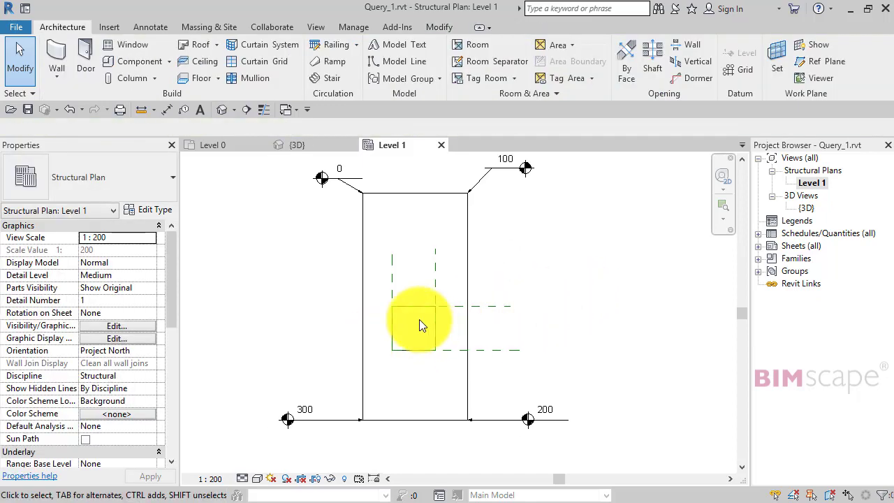
middle_drag(475, 269, 470, 273)
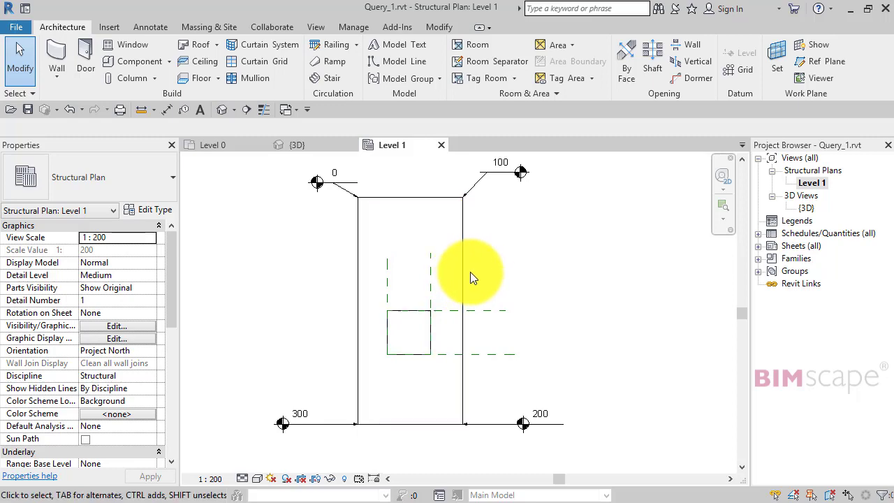
Delete the square hole's four lines from the floor boundary sketch and finish the edit
click(462, 278)
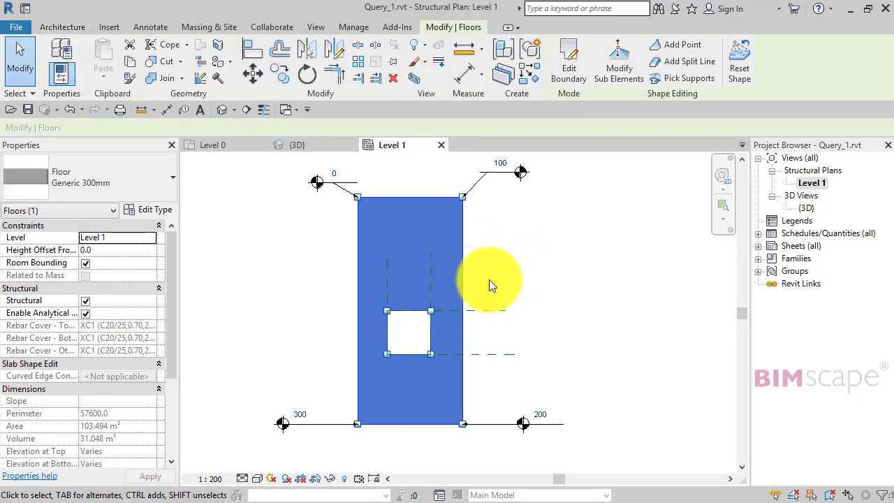
click(563, 62)
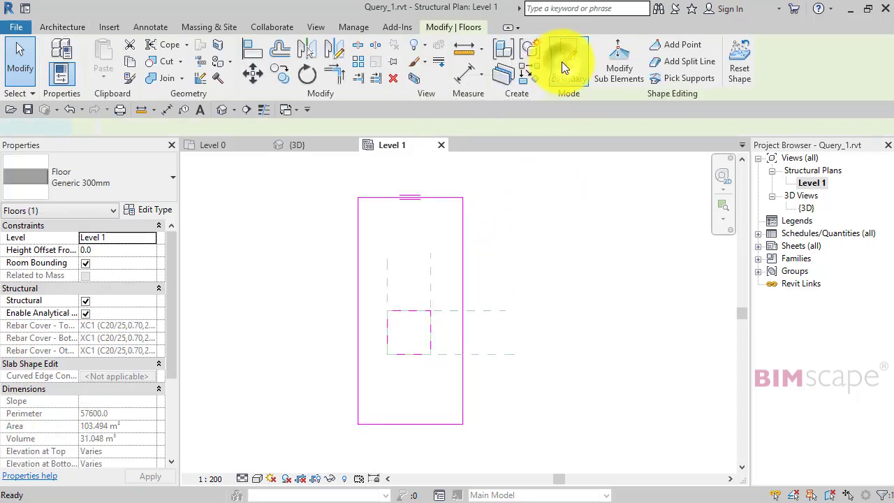
mouse_move(369, 290)
mouse_down()
mouse_move(407, 362)
mouse_move(444, 378)
mouse_up()
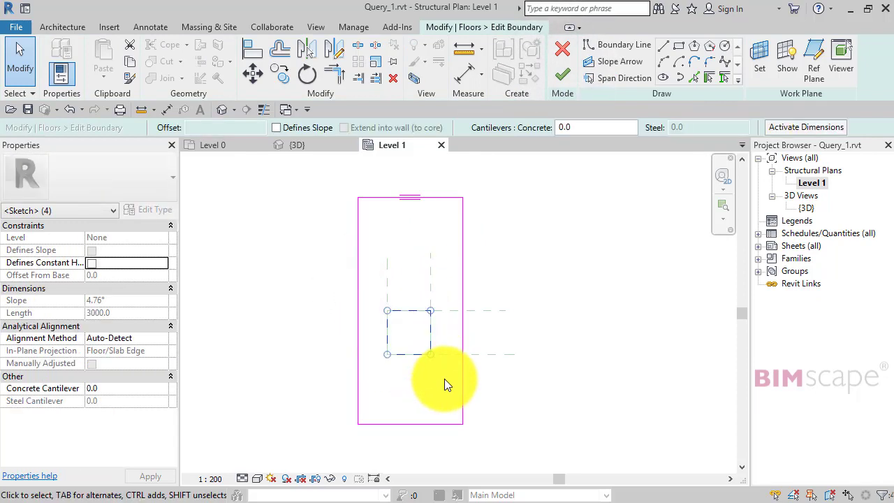
key(Delete)
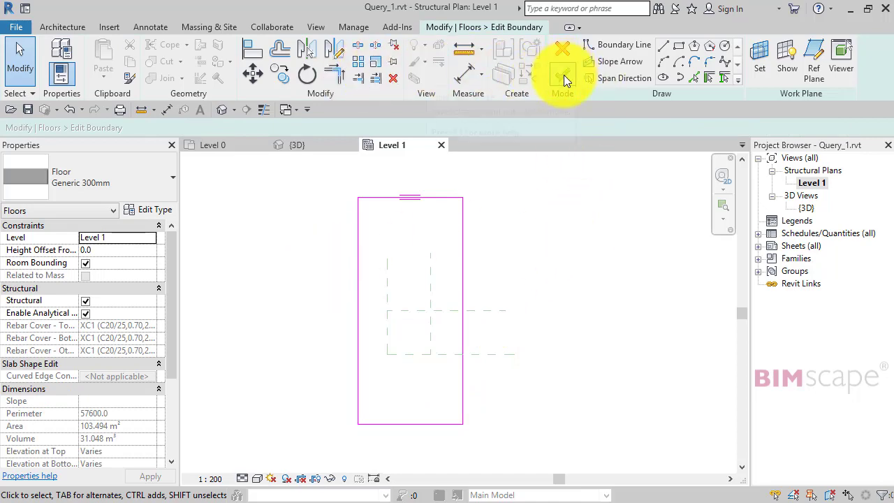
click(559, 75)
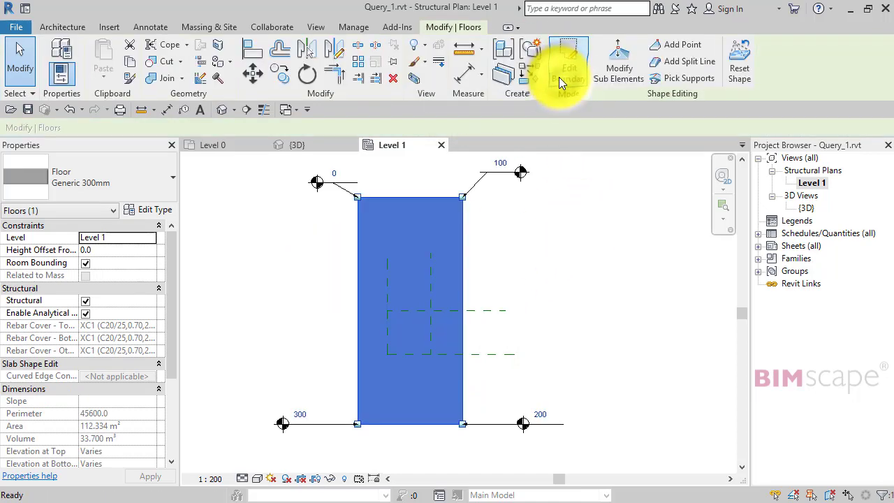
click(534, 266)
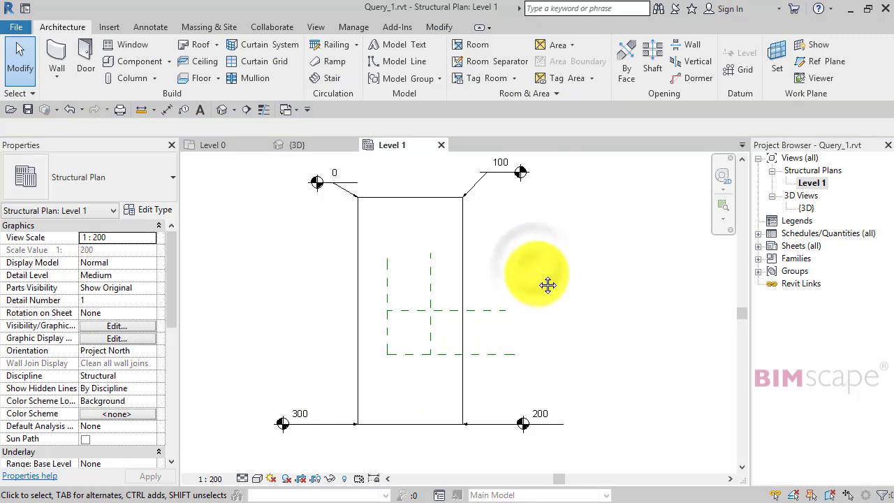
middle_drag(540, 278, 545, 286)
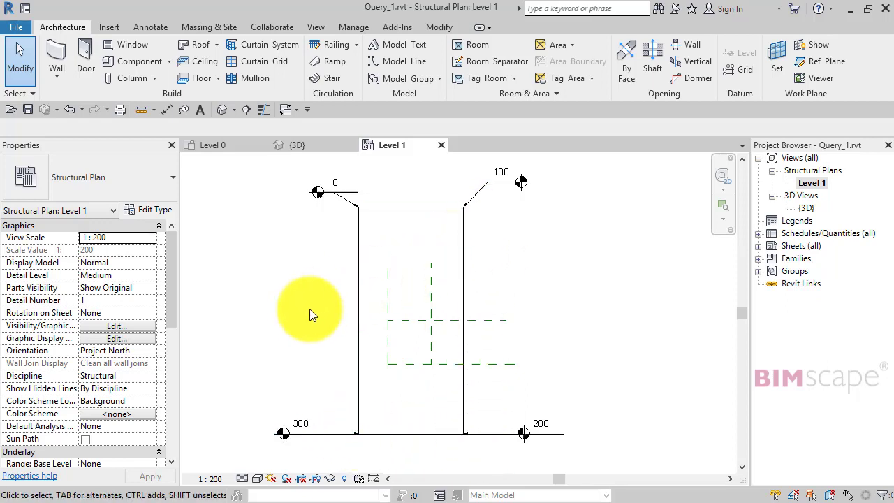
mouse_move(308, 323)
middle_down()
mouse_move(327, 326)
mouse_move(311, 318)
middle_up()
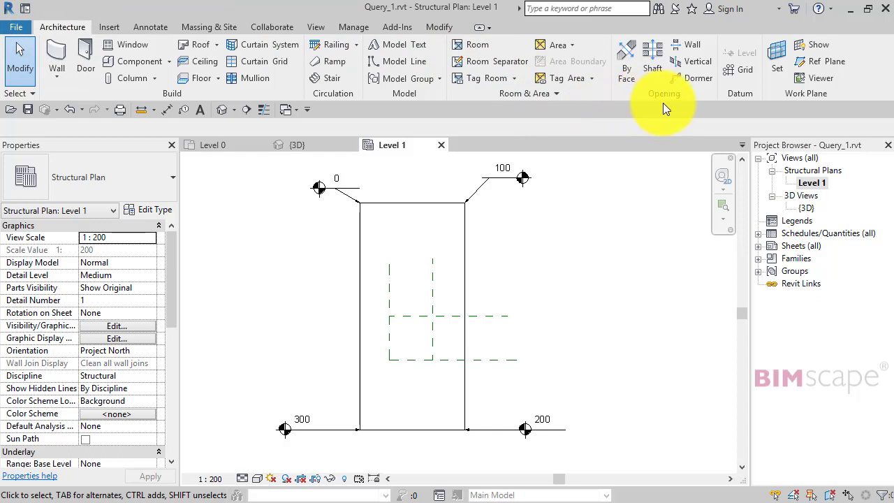
Cut a 3000 × 3000 rectangular vertical opening in the floor between the reference-plane intersections
click(697, 62)
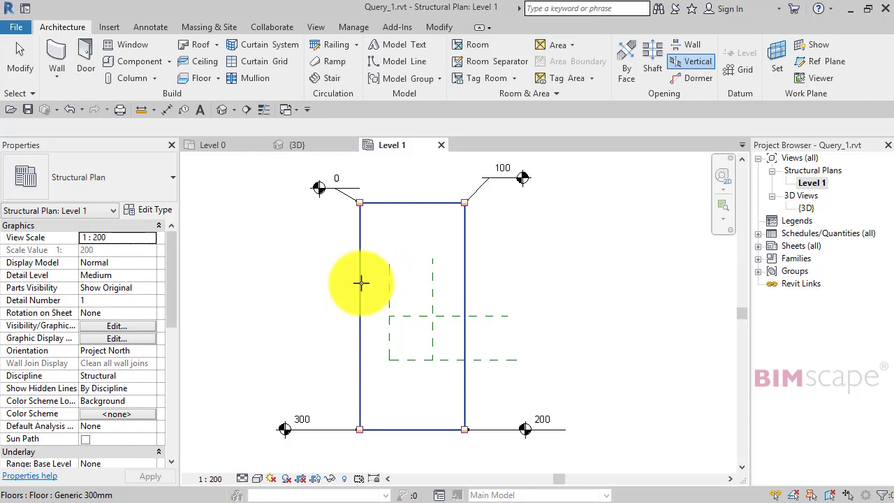
click(361, 282)
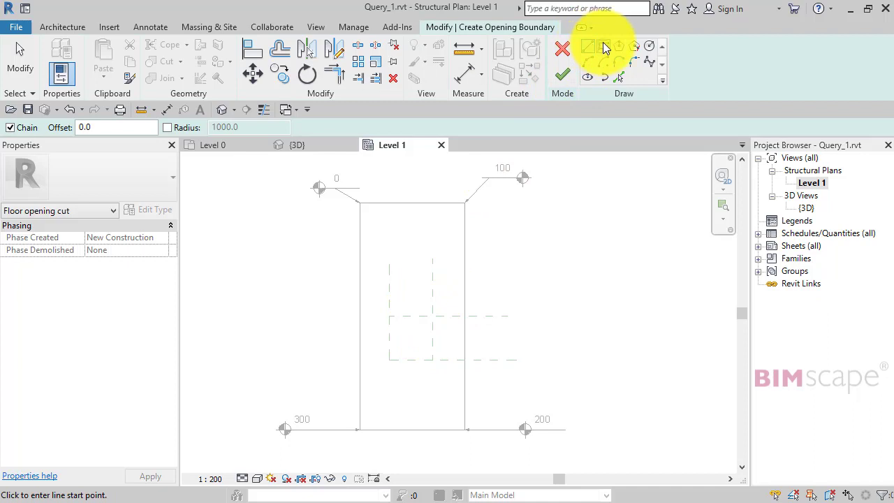
click(603, 47)
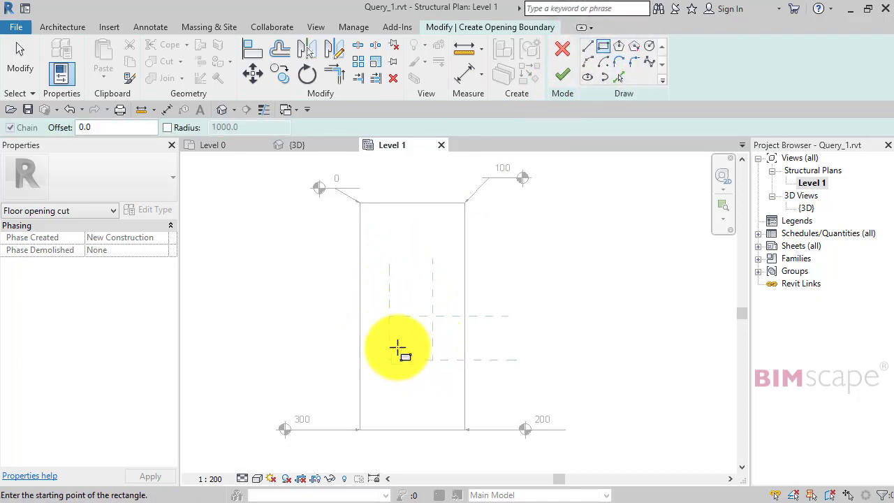
click(389, 316)
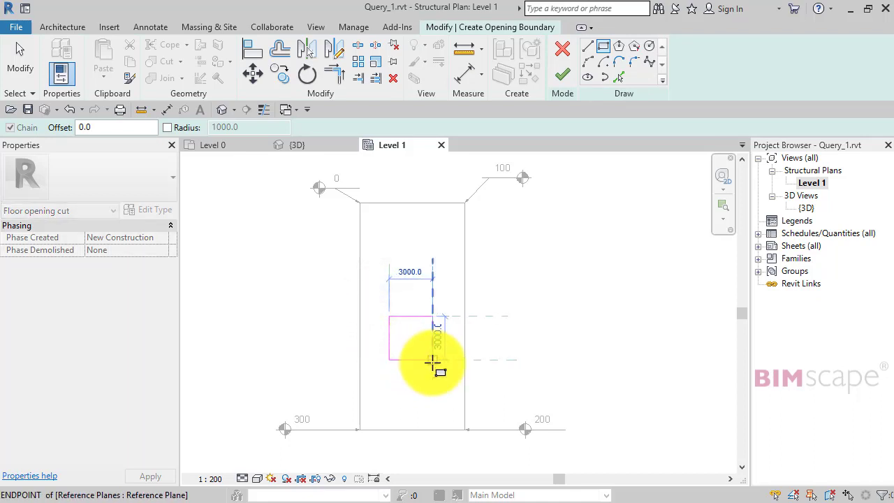
click(433, 360)
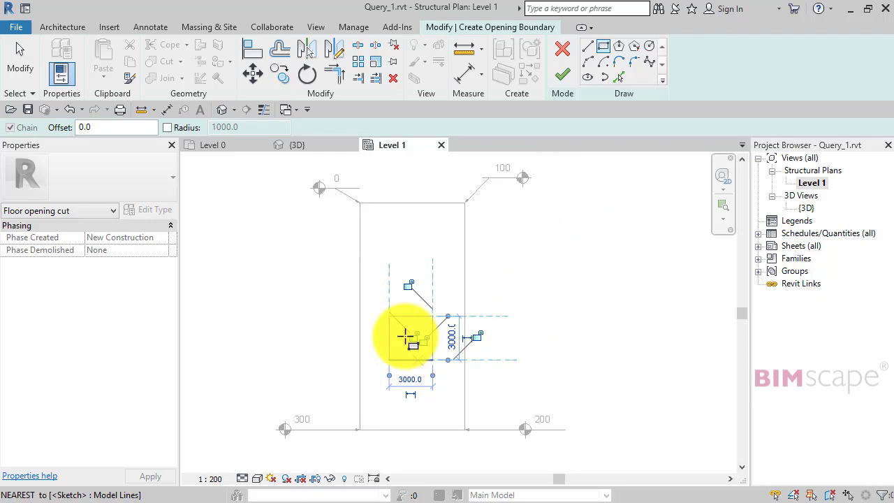
click(564, 74)
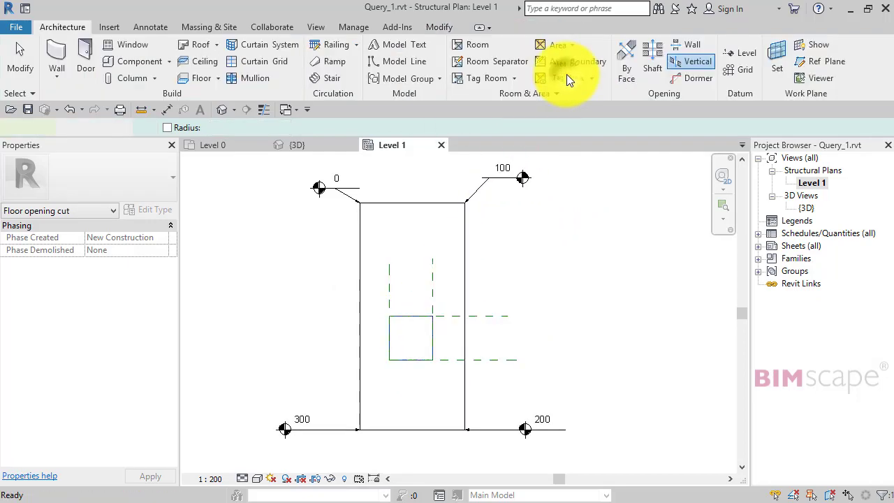
click(562, 308)
Add spot elevations at the opening corners: 150 top-left, 150 top-right, 181 bottom-right, 197 bottom-left
middle_drag(556, 291, 558, 292)
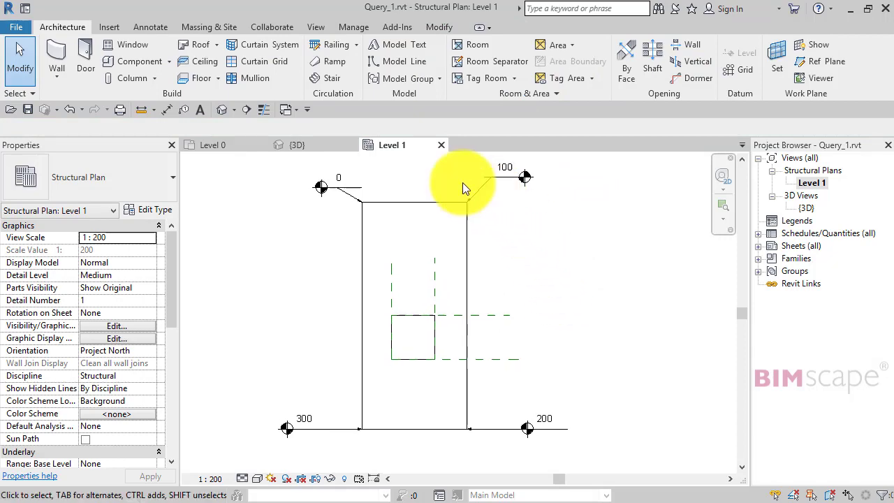
click(143, 27)
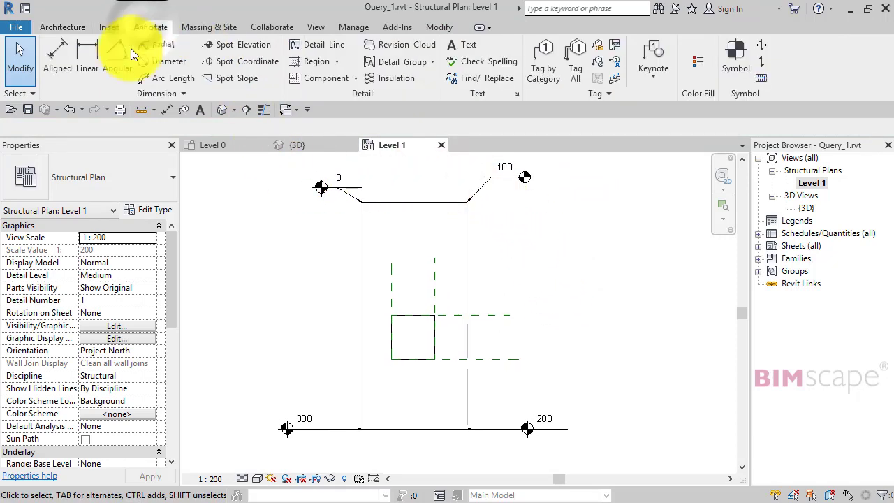
click(255, 56)
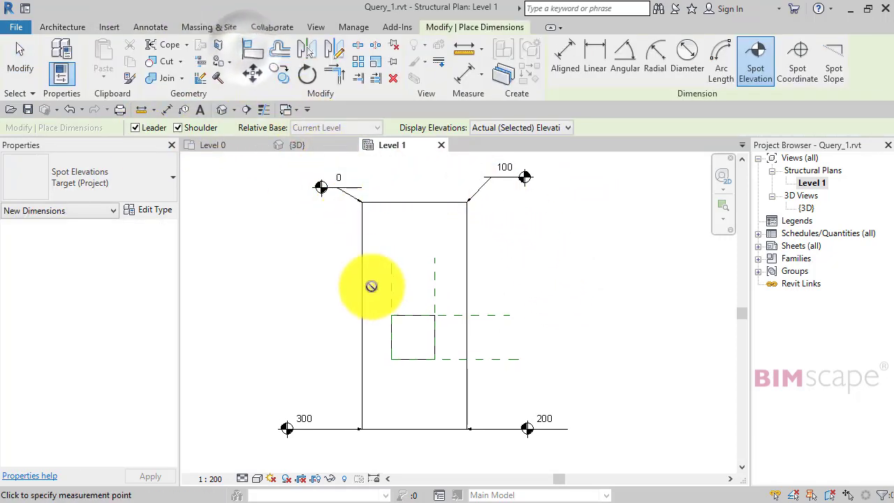
click(389, 316)
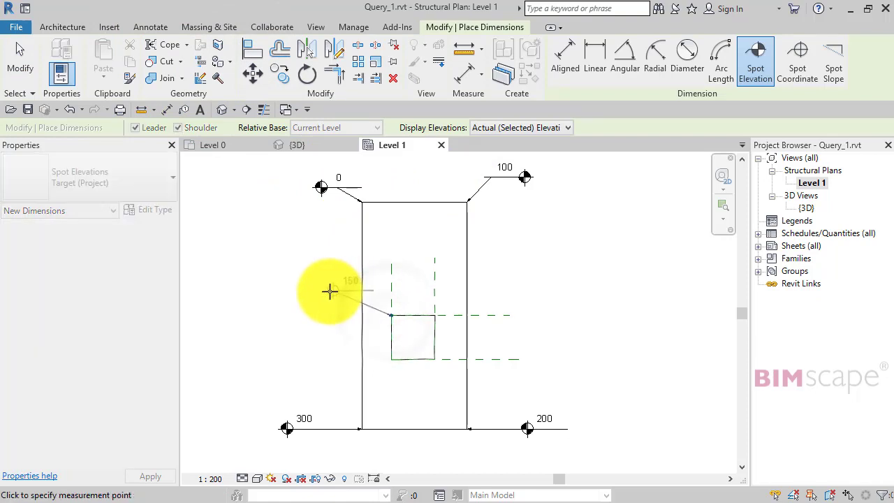
click(307, 289)
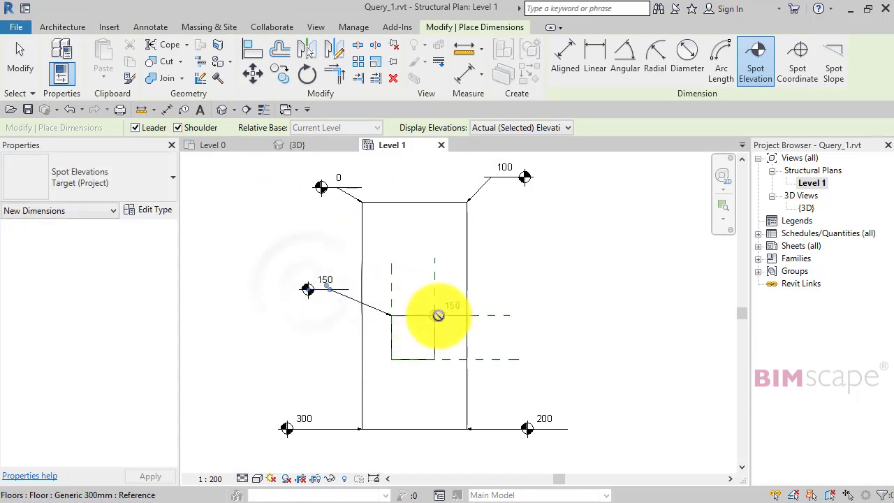
click(434, 315)
click(486, 284)
click(523, 283)
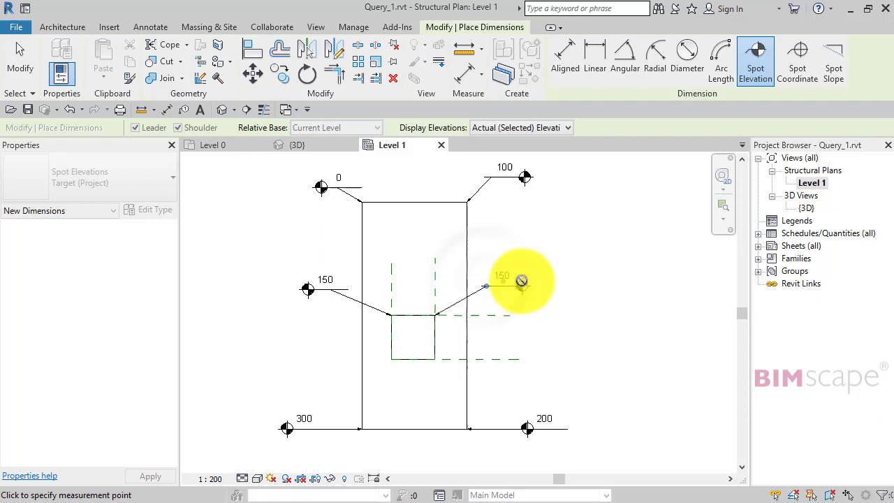
click(436, 359)
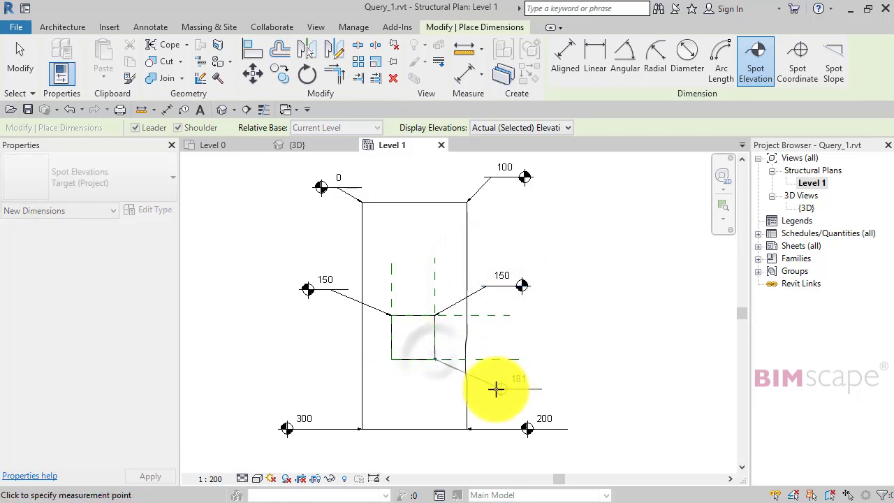
click(493, 390)
click(524, 390)
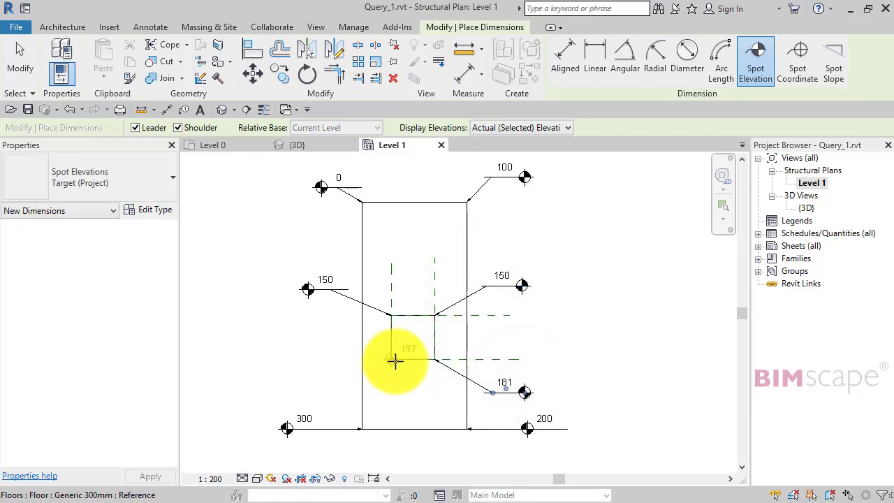
click(331, 385)
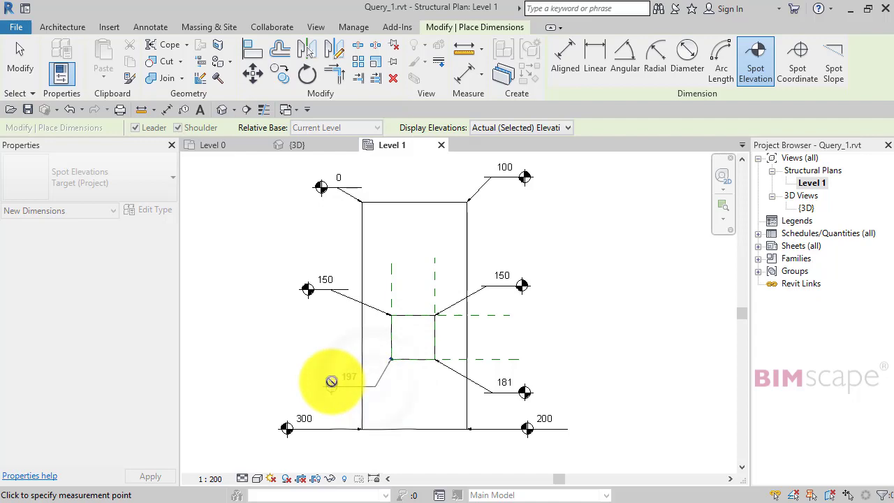
key(Escape)
key(Escape)
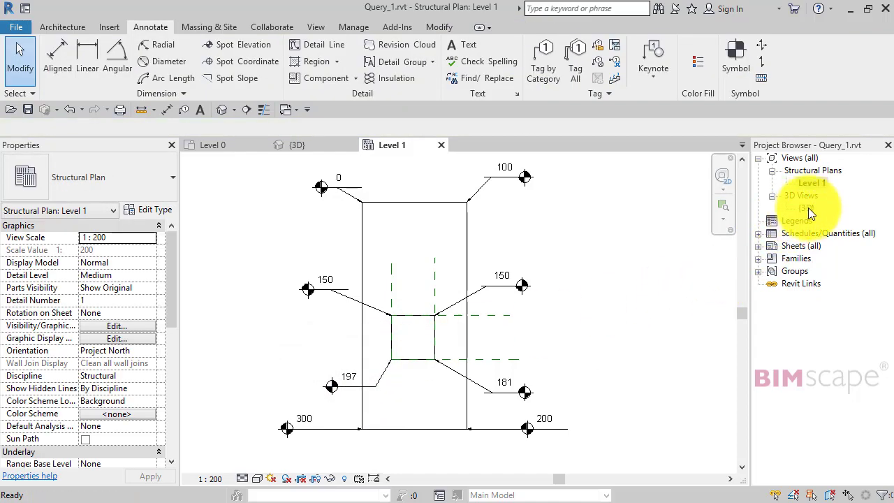
Switch to the {3D} view to see the sloped slab with its square opening
double_click(806, 208)
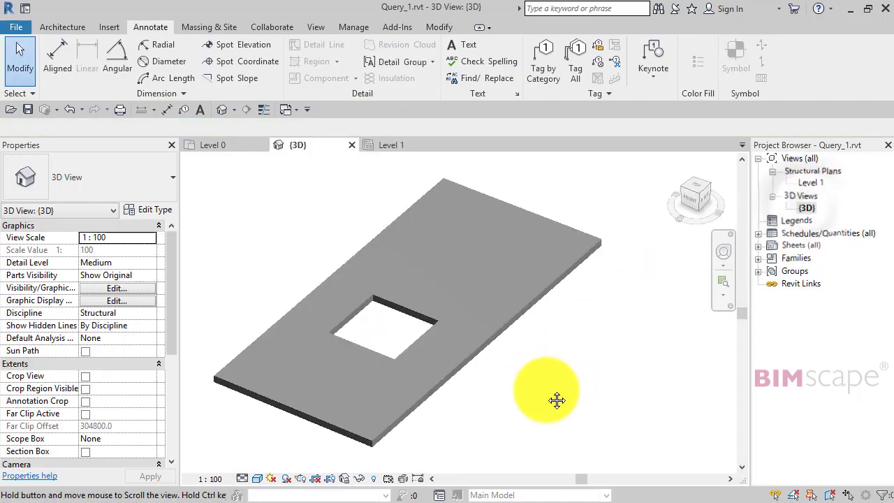